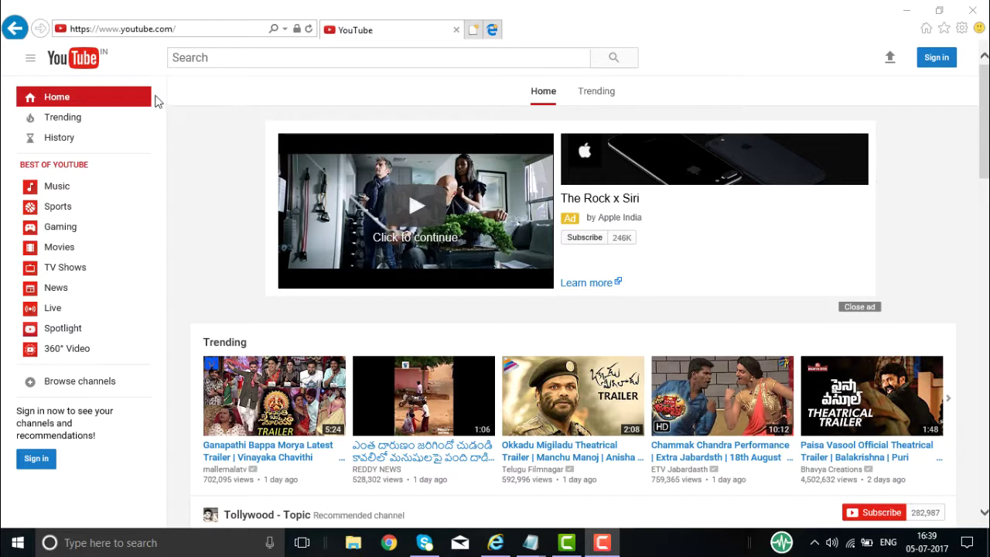
Step: Look through the recommended video sections on the YouTube home page while signed out
left_click(182, 30)
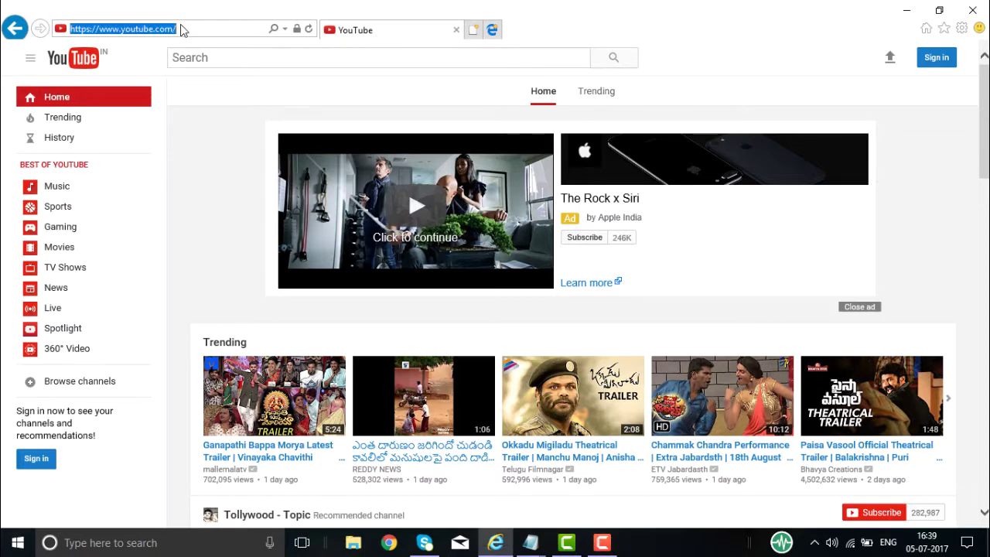
left_click(174, 147)
scroll(174, 142, "down", 8)
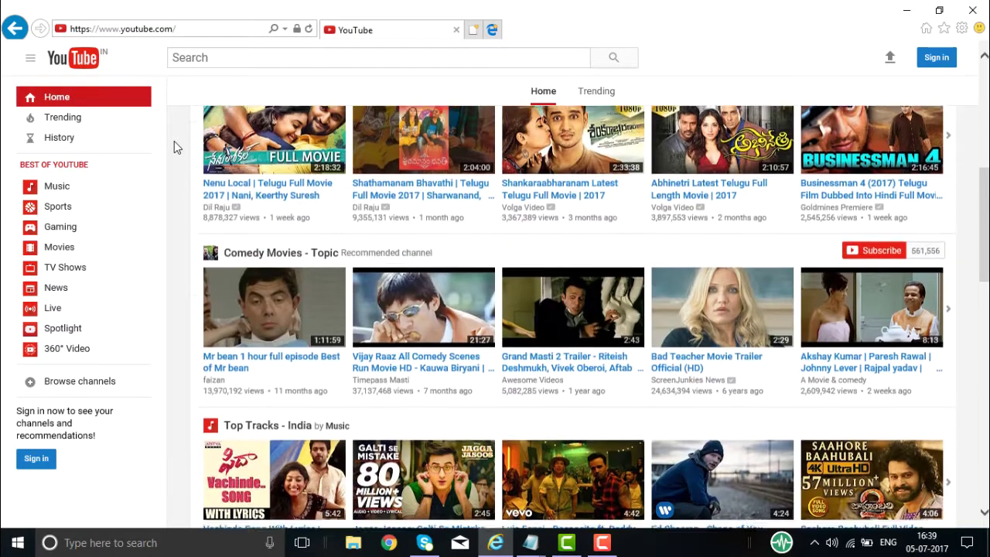
scroll(174, 141, "down", 10)
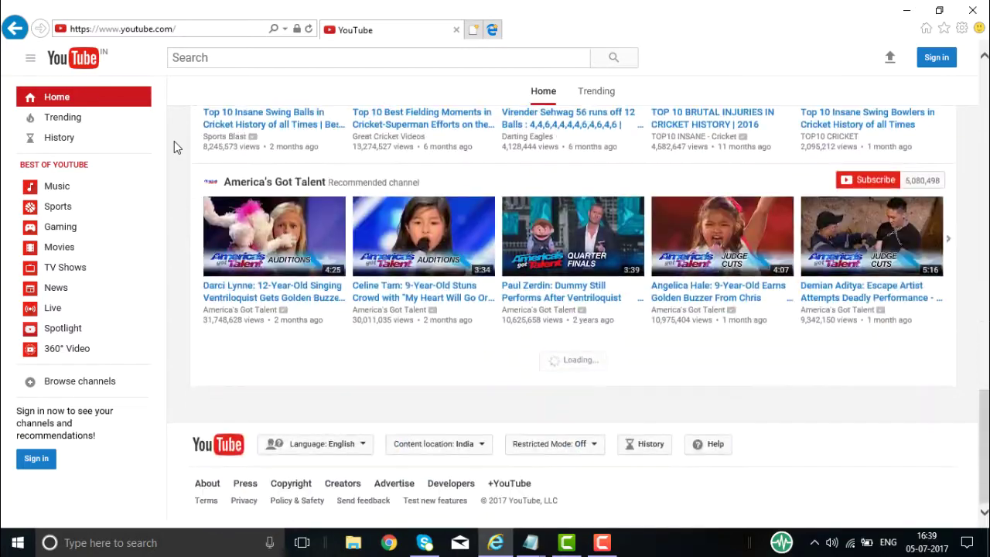
scroll(174, 140, "down", 3)
scroll(174, 141, "up", 12)
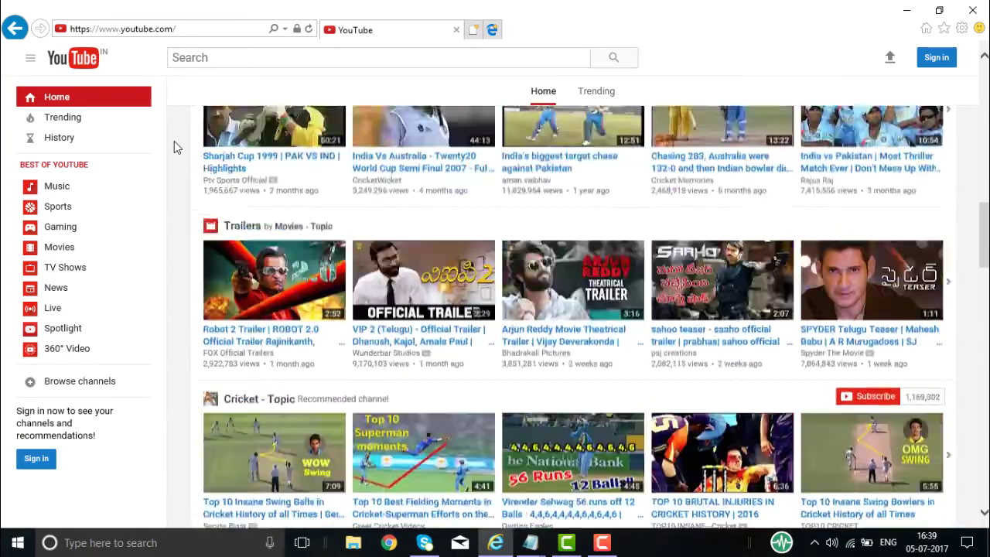
scroll(174, 140, "up", 8)
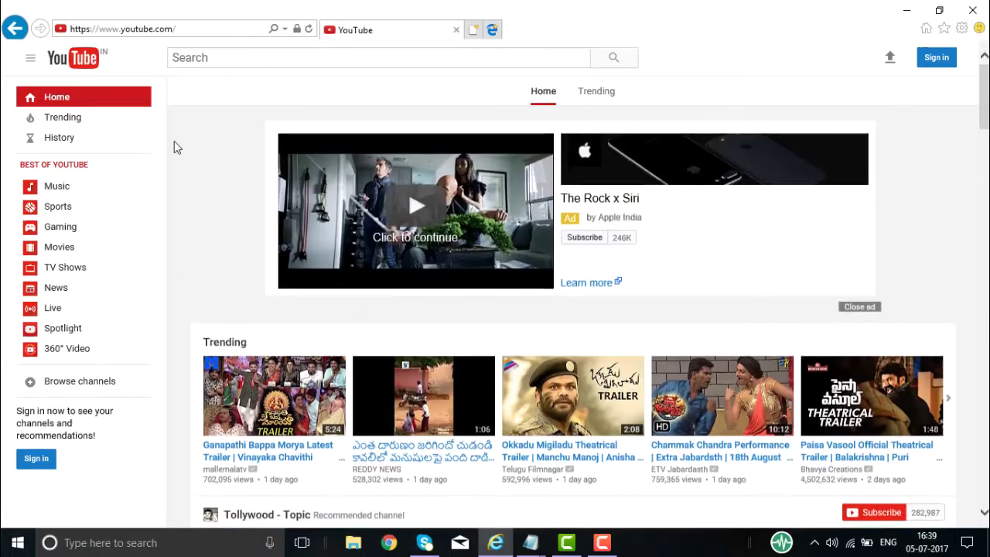
Step: Browse the Trending videos and view the signed-out History page, dismissing the Chrome promotion banner
left_click(82, 124)
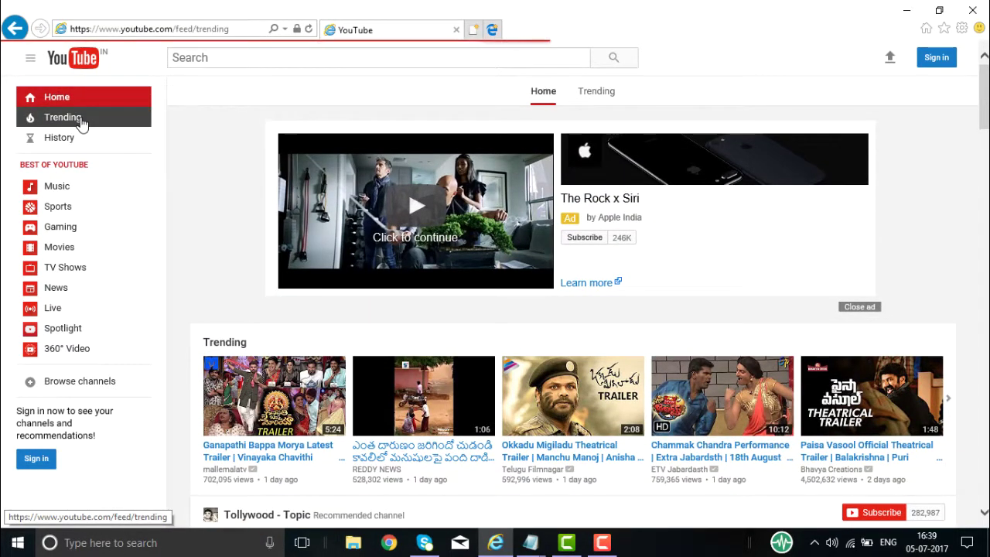
scroll(186, 182, "down", 10)
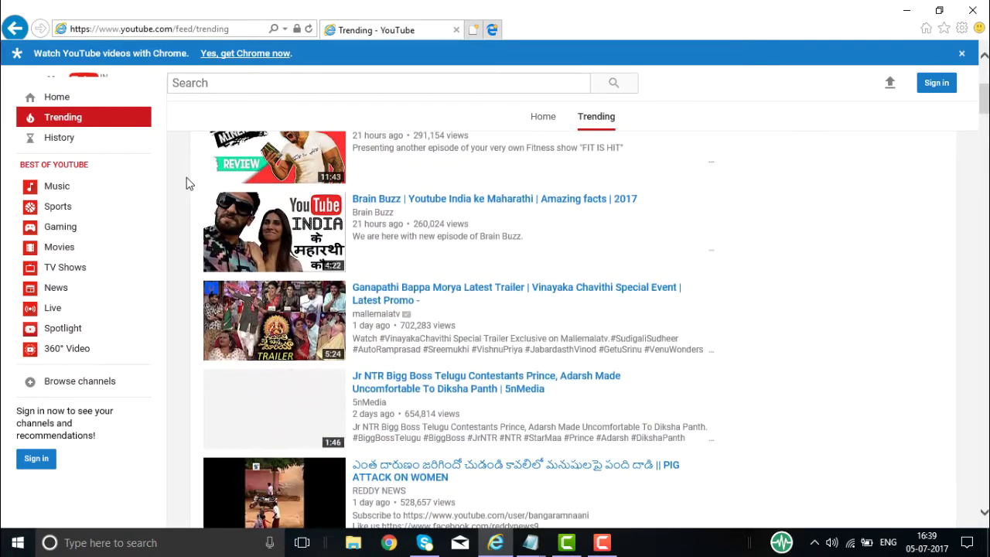
scroll(186, 183, "down", 4)
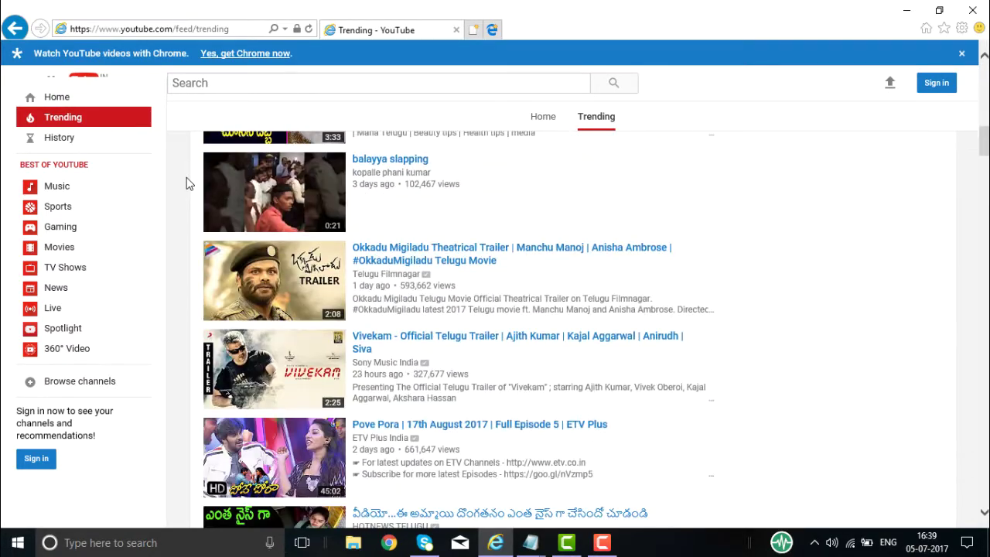
left_click(69, 142)
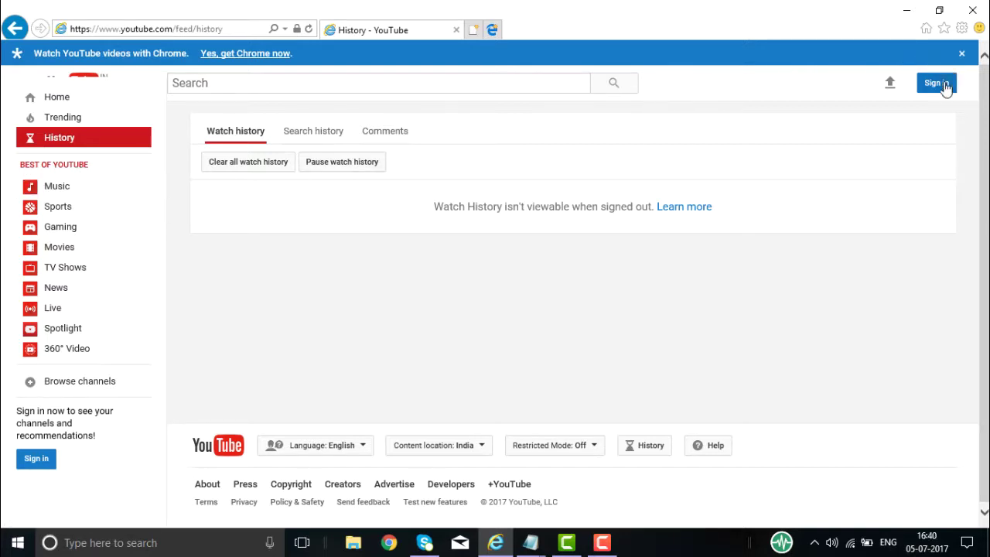
left_click(962, 53)
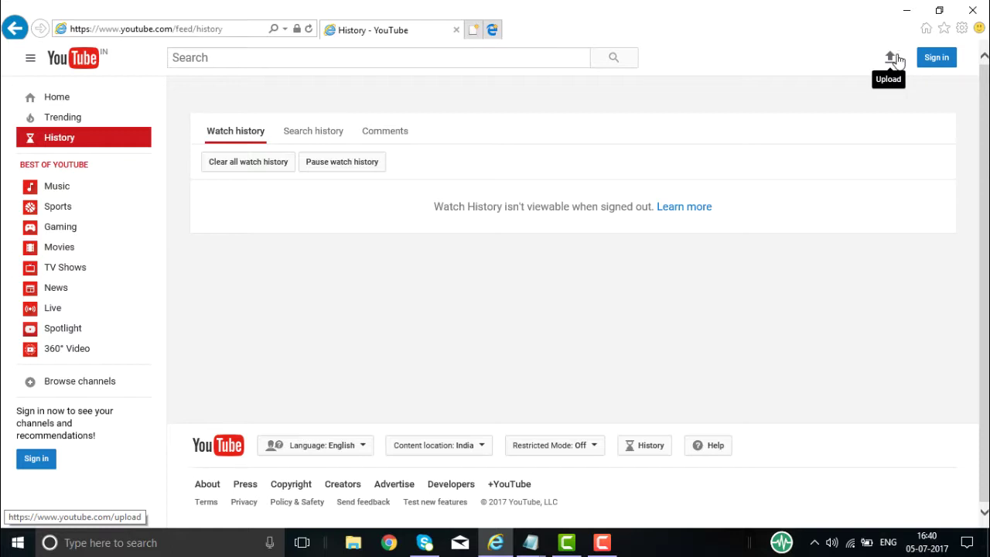
Step: Sign in to YouTube by entering the account password, and dismiss the Chrome promotion banner
left_click(938, 58)
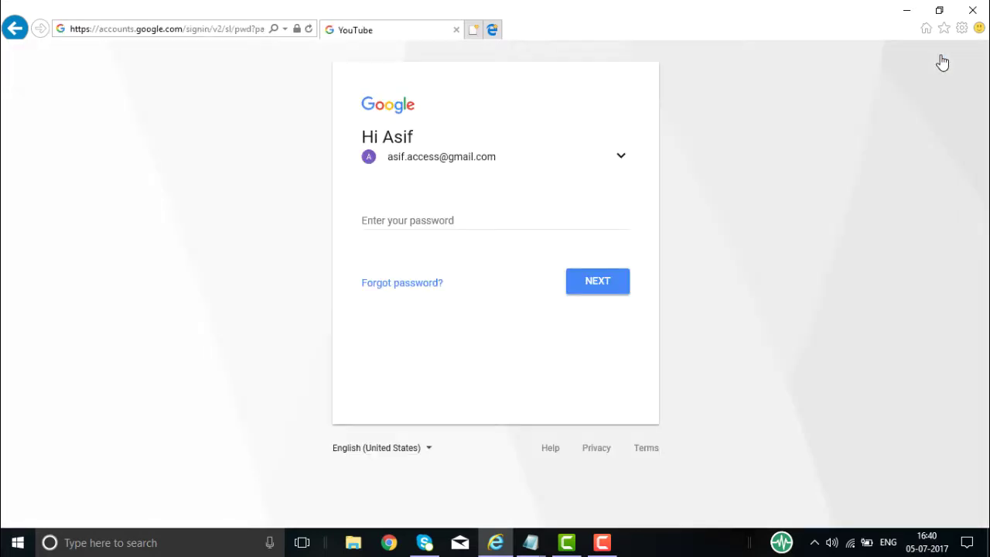
type("•••••••••••")
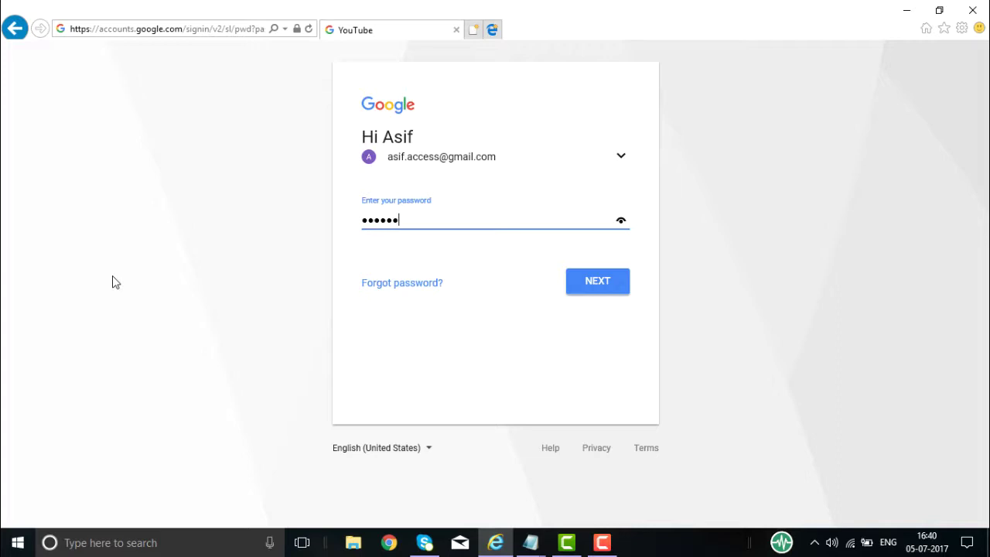
type("•••••")
key("Return")
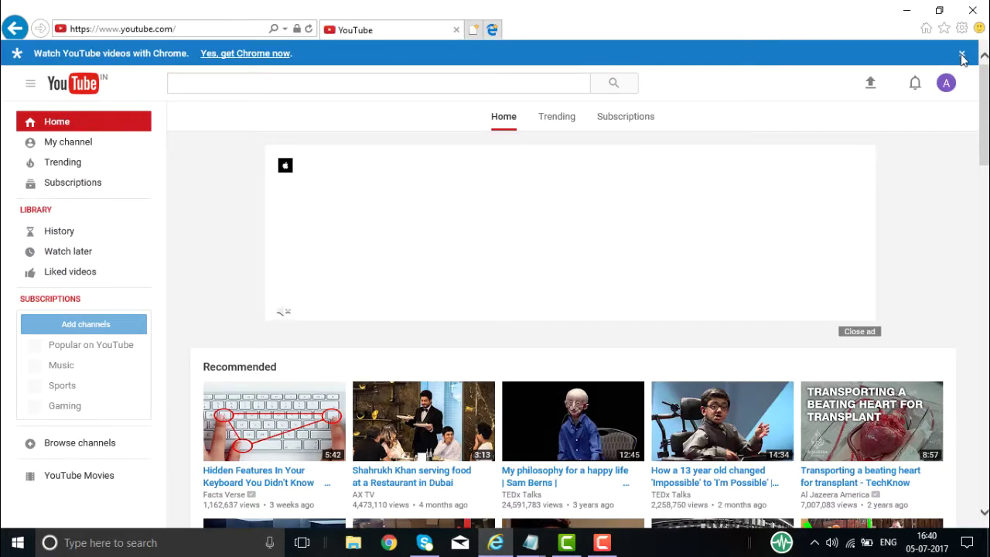
left_click(962, 54)
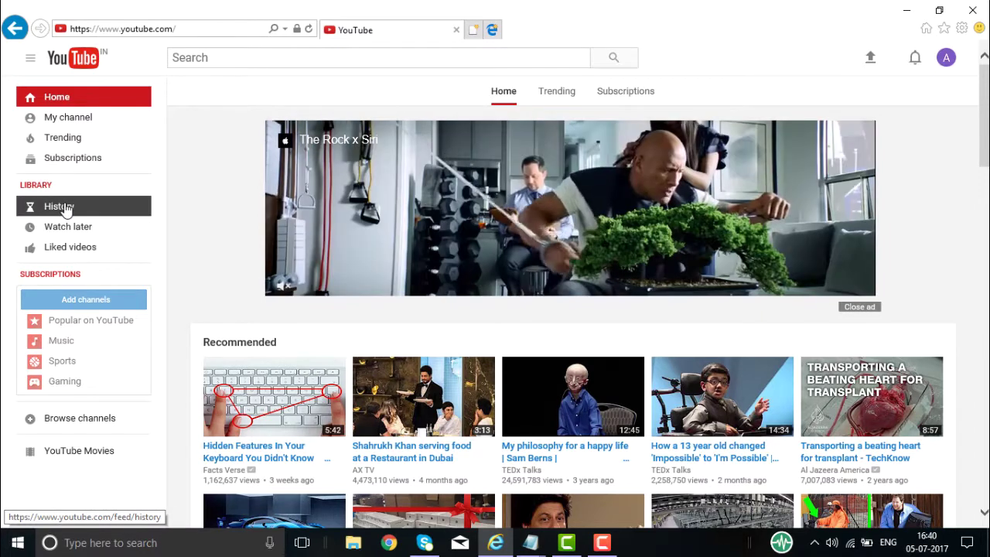
Step: Review the videos listed in the account's watch history
left_click(65, 208)
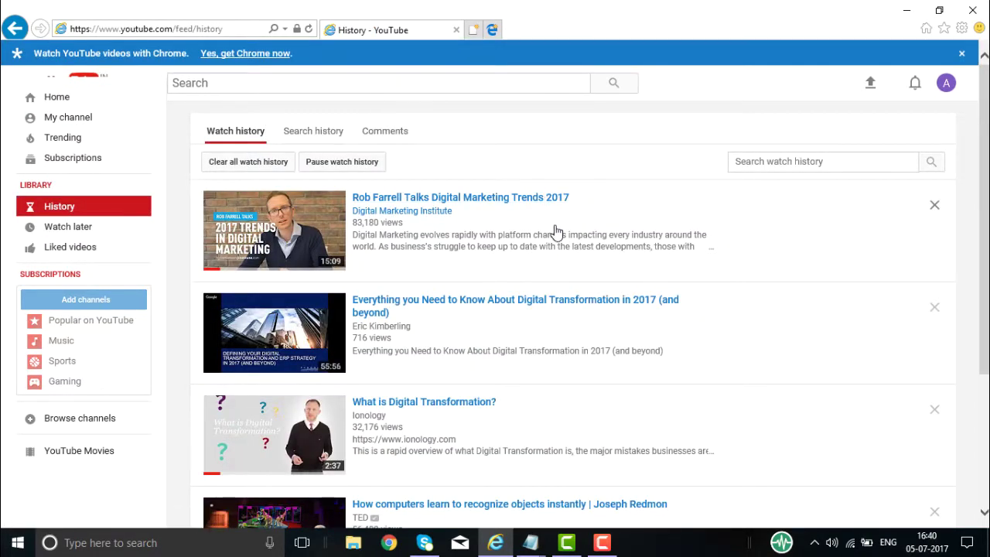
scroll(554, 231, "down", 3)
scroll(554, 230, "up", 3)
scroll(559, 396, "down", 3)
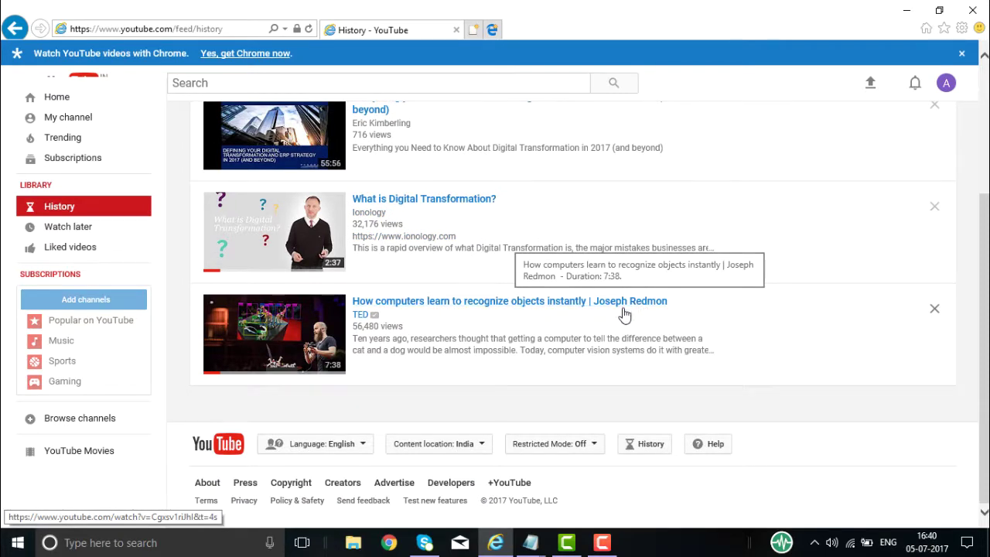
scroll(474, 329, "up", 3)
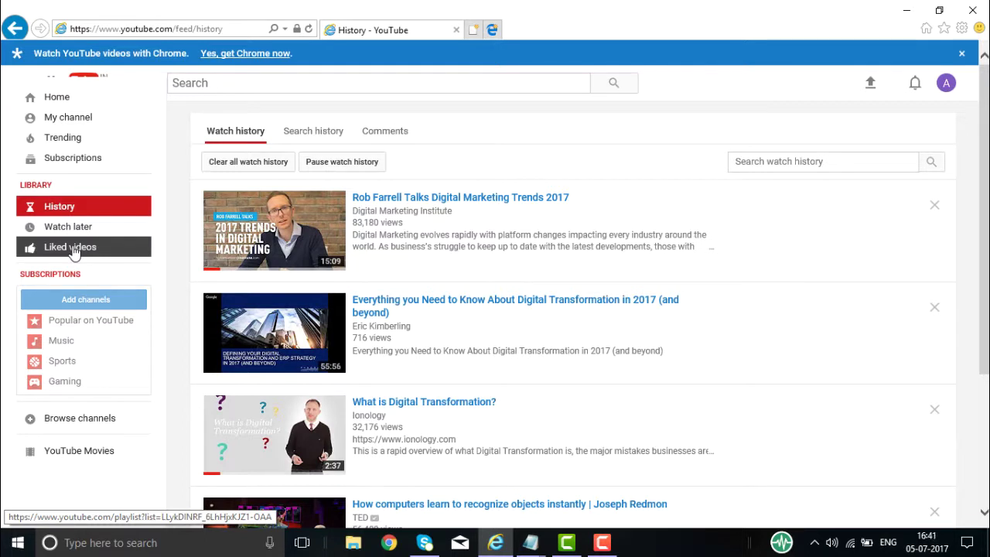
Step: On My channel, enter the channel description "YouTube for the Best Videos on Digital Marketing, Digital Transformation, SMAC, IoT."
left_click(75, 123)
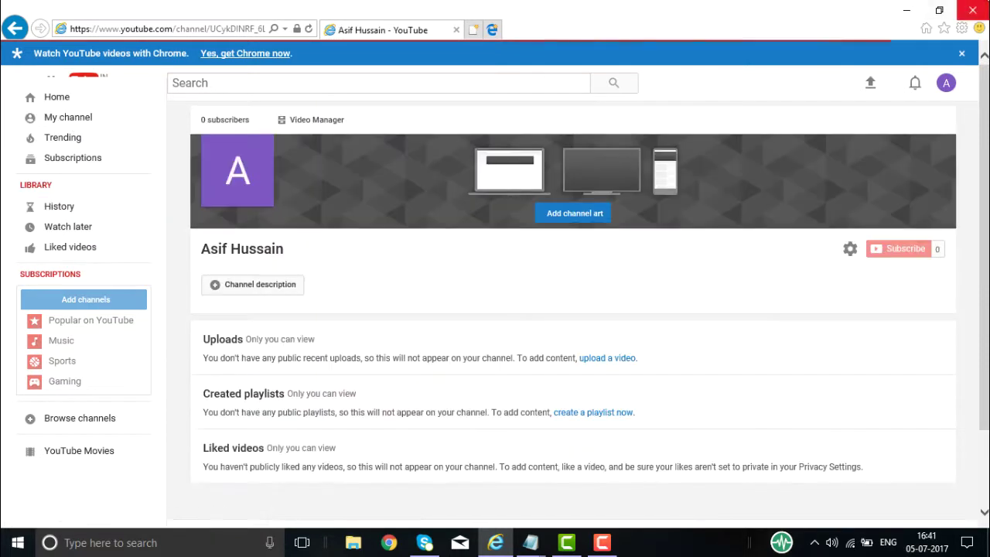
left_click(961, 53)
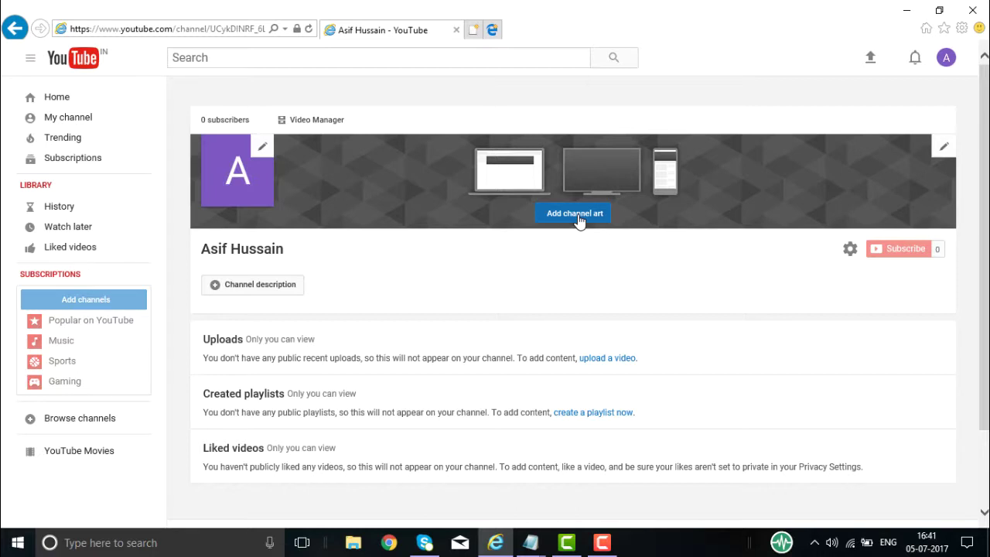
left_click(251, 291)
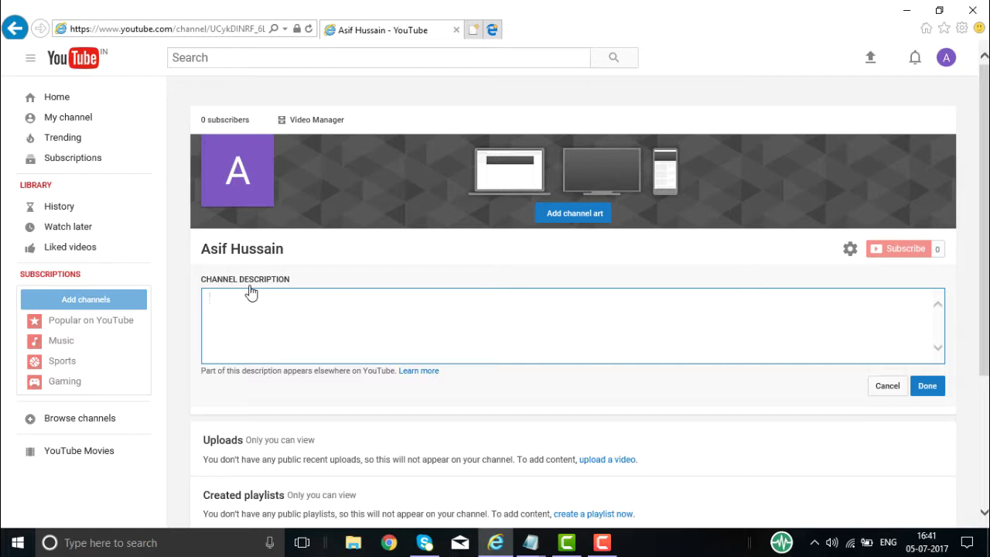
key("BackSpace")
type("ube for the Best Videos on Digit")
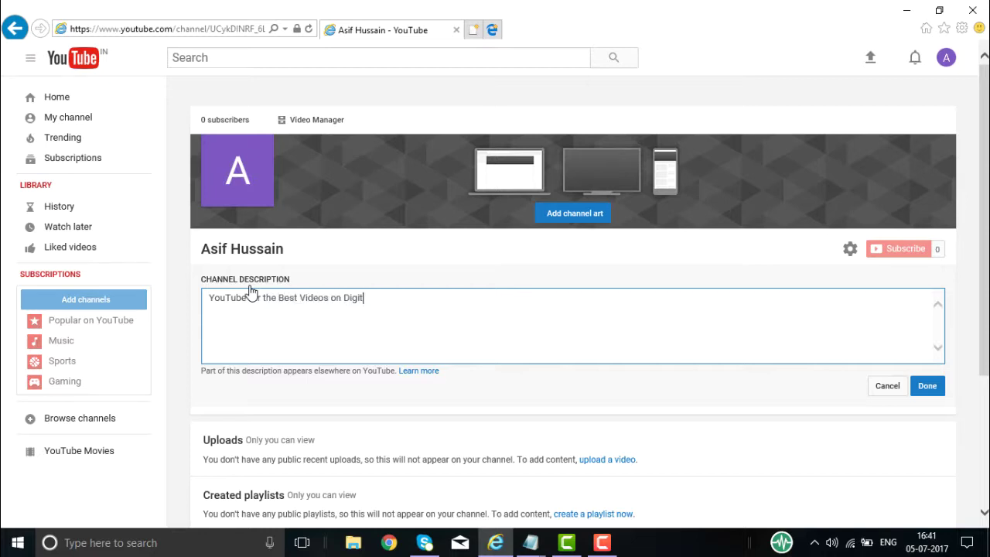
type("al Marketing")
key("BackSpace")
key("BackSpace")
key("BackSpace")
type("ing, Digital")
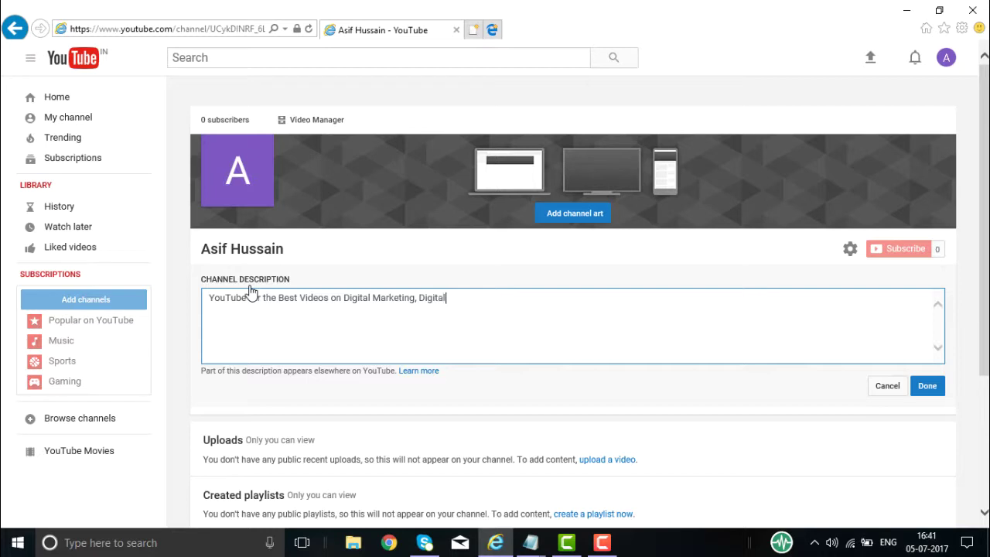
type(" Transformation, SMAC, ")
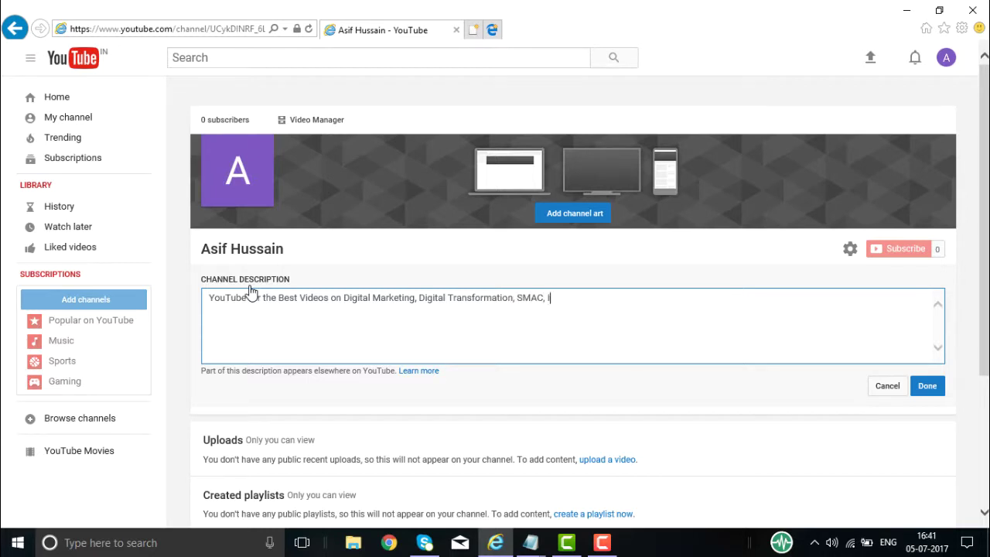
type("IoT.")
Step: Check over the wording of the channel description and save it
left_click_drag(344, 297, 570, 297)
left_click(570, 297)
left_click_drag(570, 297, 220, 292)
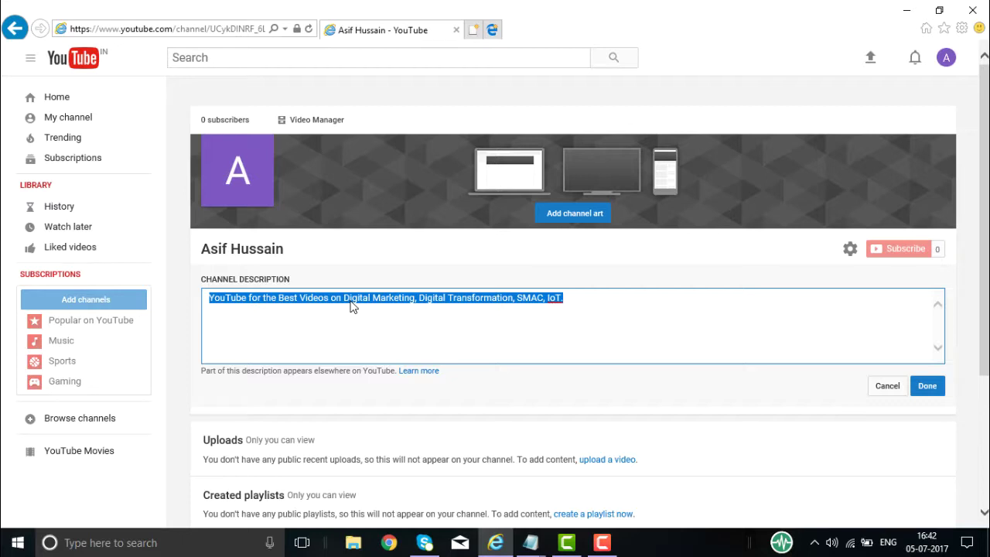
left_click(925, 387)
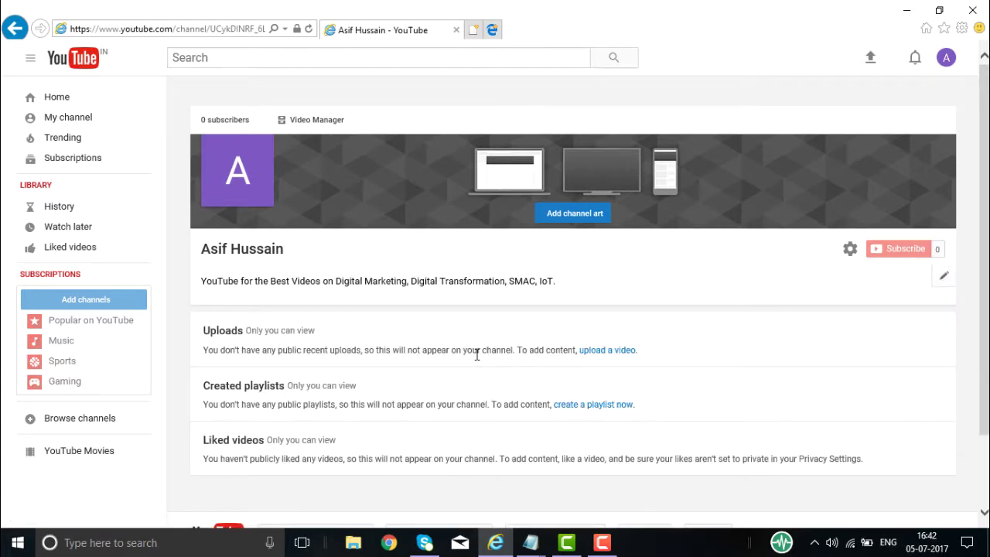
Step: Reopen and close the saved channel description, and view the channel settings before cancelling out of them
left_click_drag(558, 283, 206, 285)
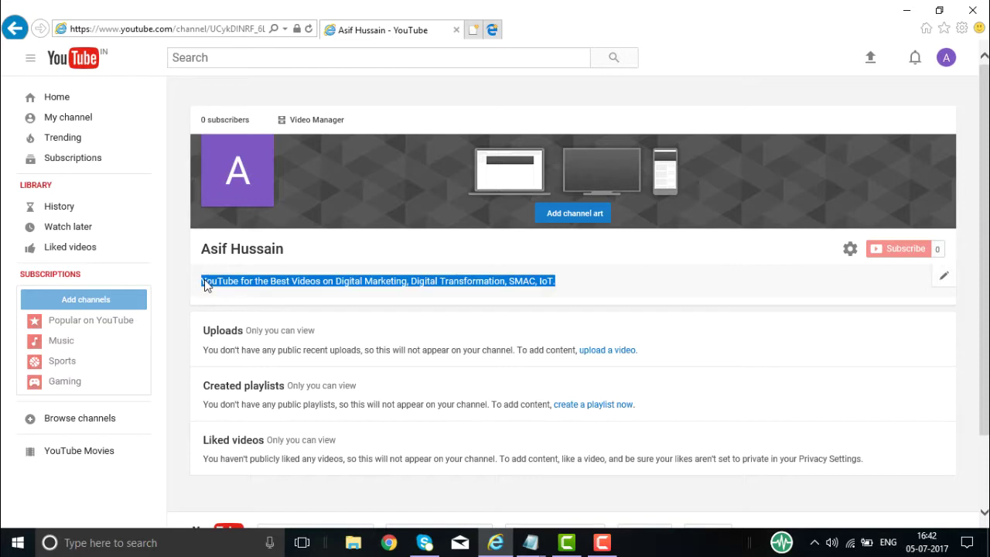
left_click(206, 284)
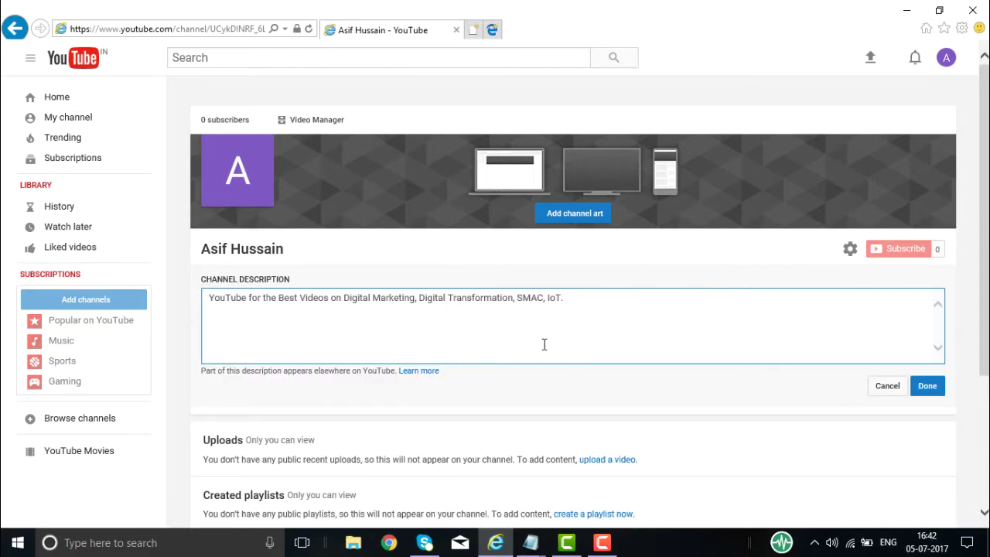
left_click(925, 385)
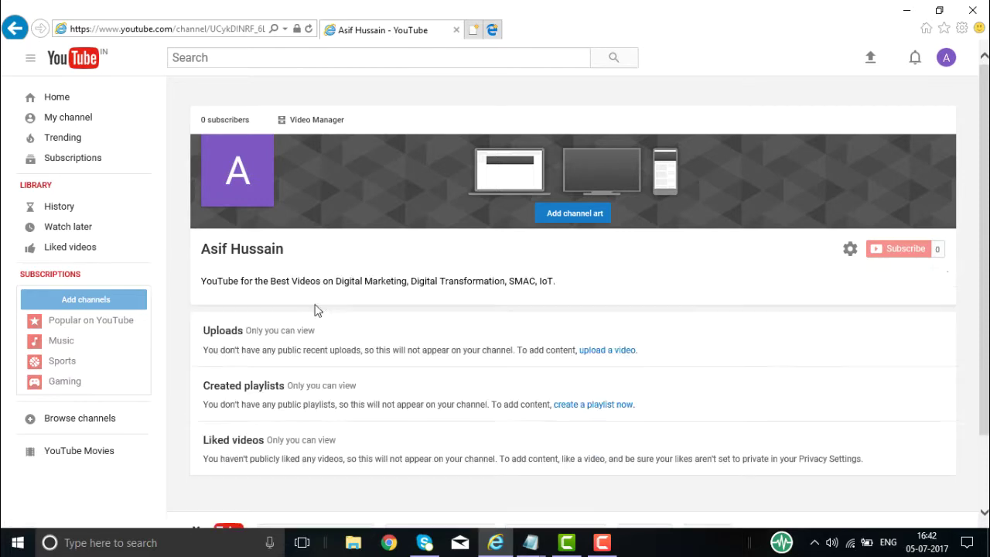
left_click(850, 249)
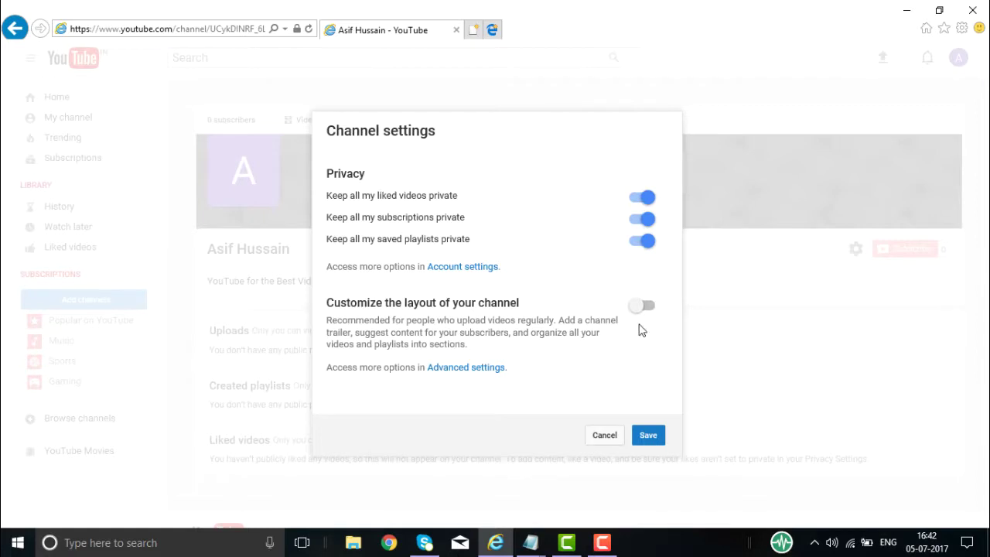
left_click(606, 437)
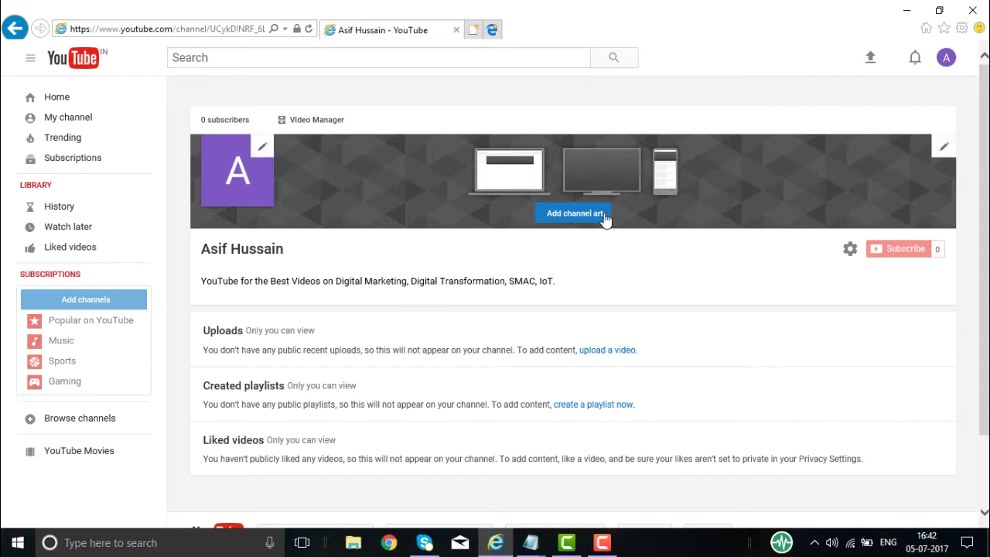
Step: Browse the suggested channels by category on the Subscriptions page
left_click(81, 157)
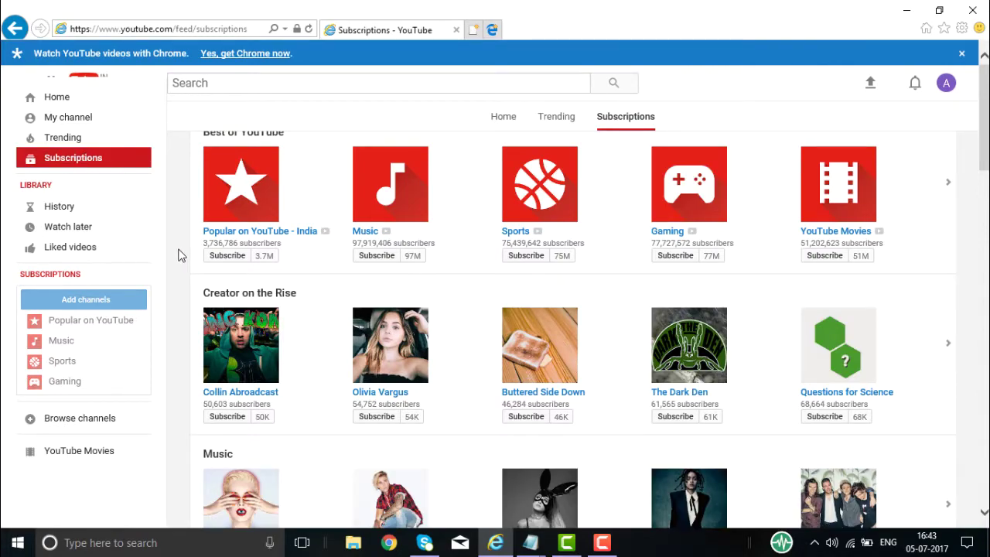
scroll(178, 255, "down", 7)
scroll(178, 255, "down", 5)
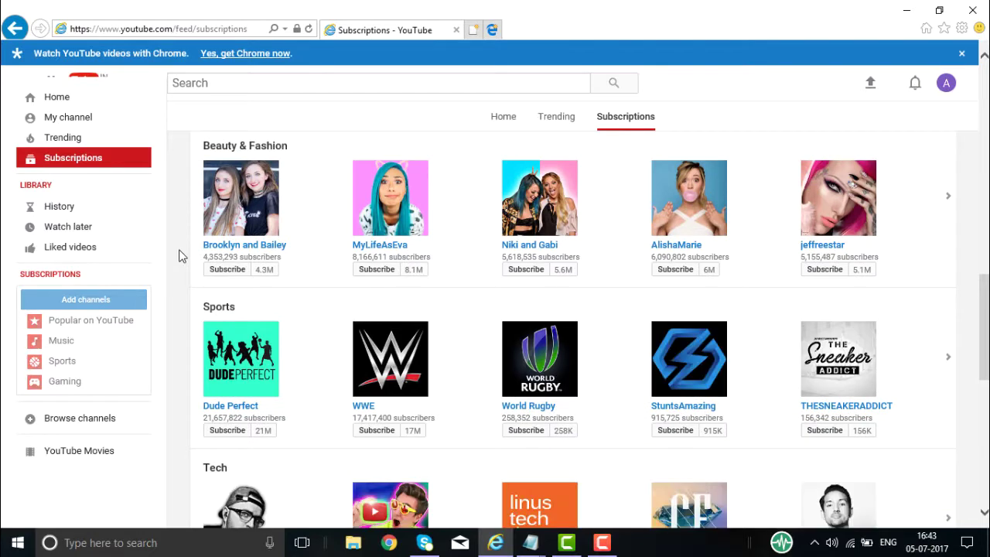
scroll(178, 255, "down", 4)
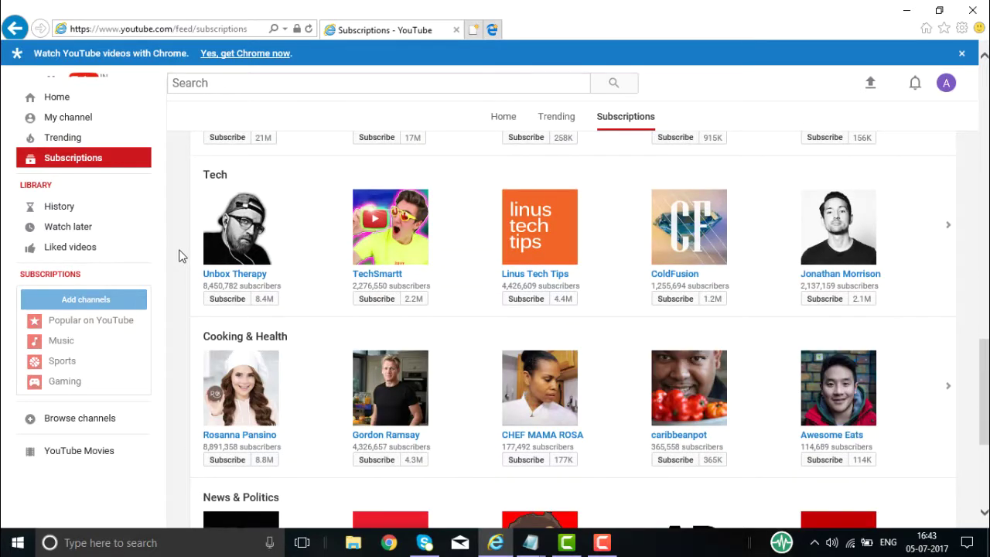
scroll(178, 256, "down", 3)
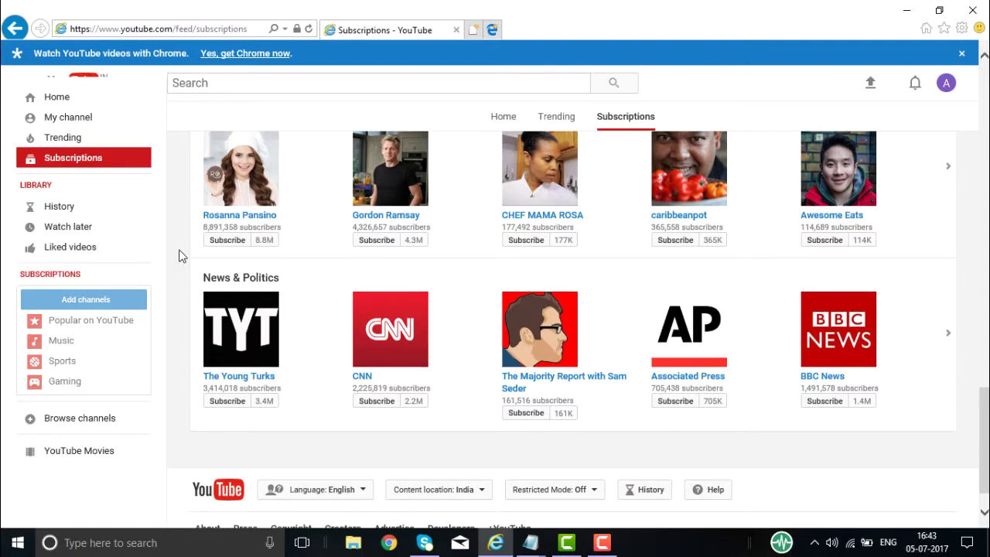
scroll(178, 256, "up", 5)
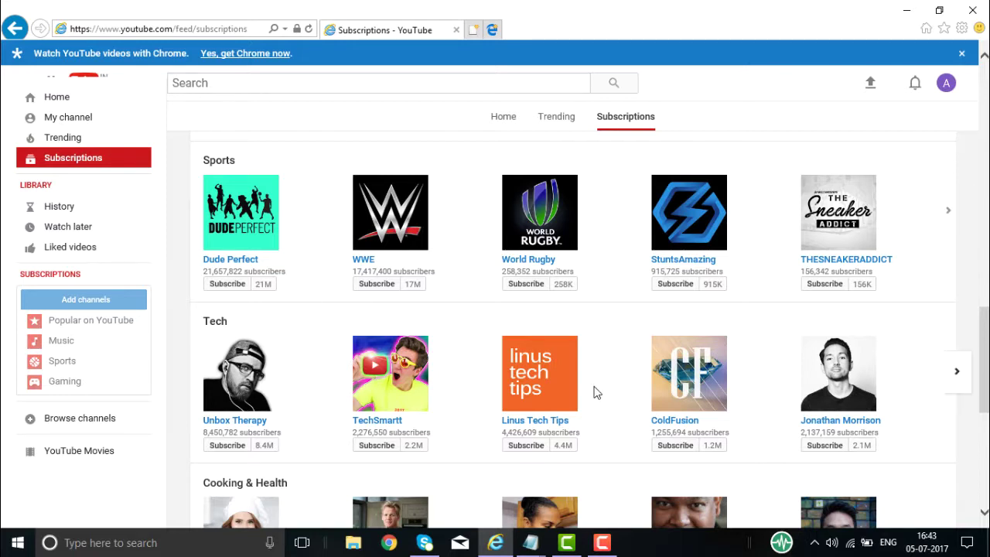
Step: Open the ColdFusion channel from the Tech category and pause its welcome video
left_click(702, 391)
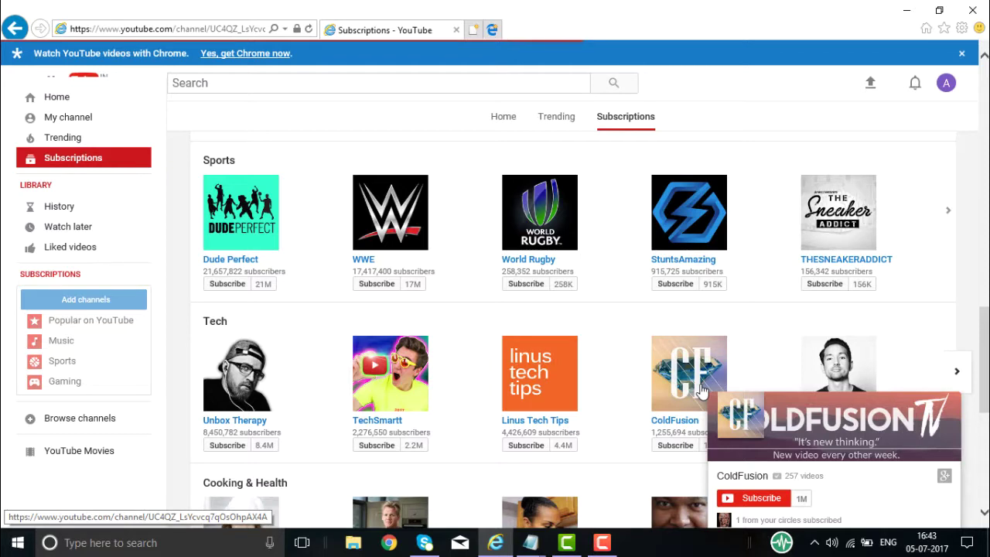
scroll(701, 390, "up", 10)
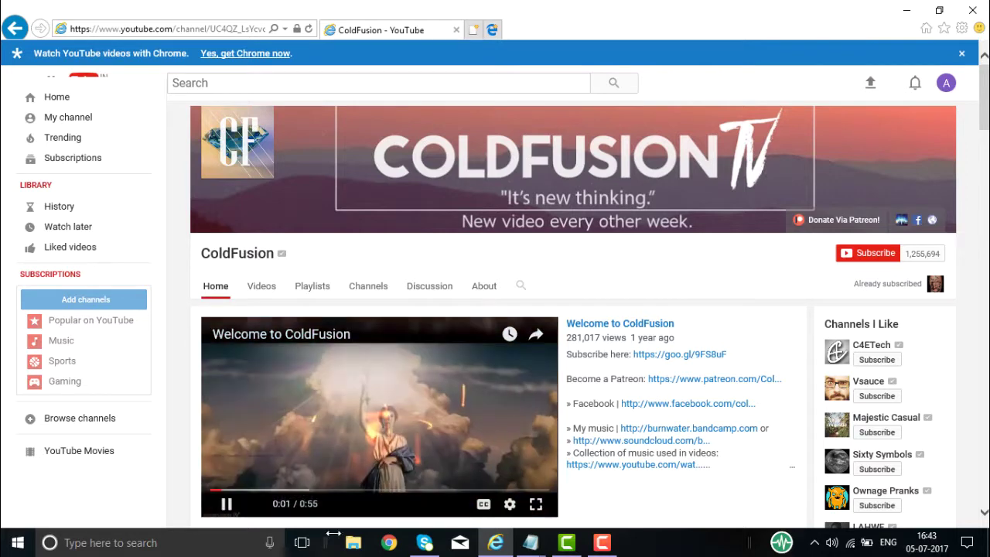
left_click(225, 504)
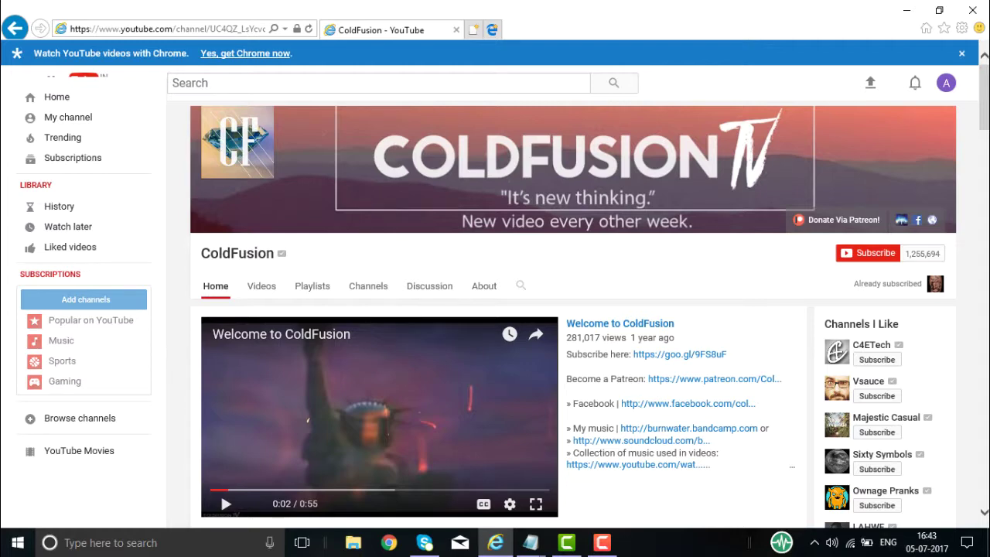
Step: Return to the YouTube home page and look through the recommended videos
left_click(51, 99)
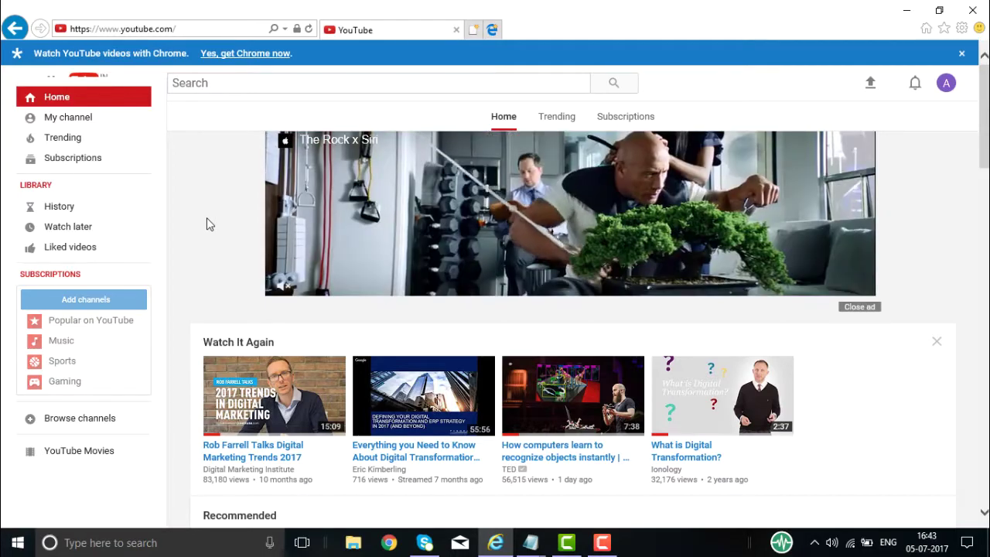
scroll(207, 223, "down", 3)
scroll(208, 224, "down", 3)
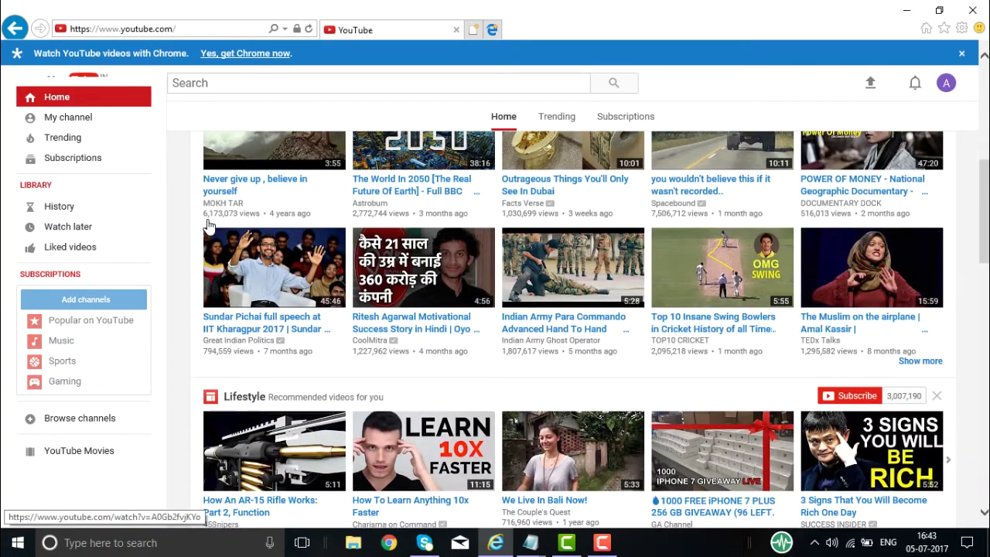
scroll(208, 224, "down", 4)
scroll(208, 225, "up", 5)
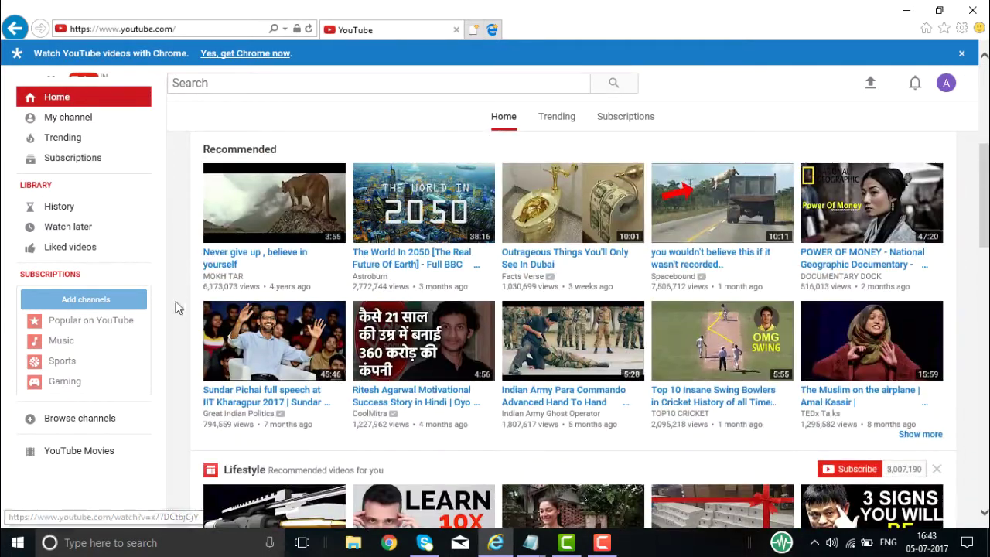
Step: Open the Browse channels page and look through its channel categories, from Best of YouTube down to Sports and Tech
left_click(101, 422)
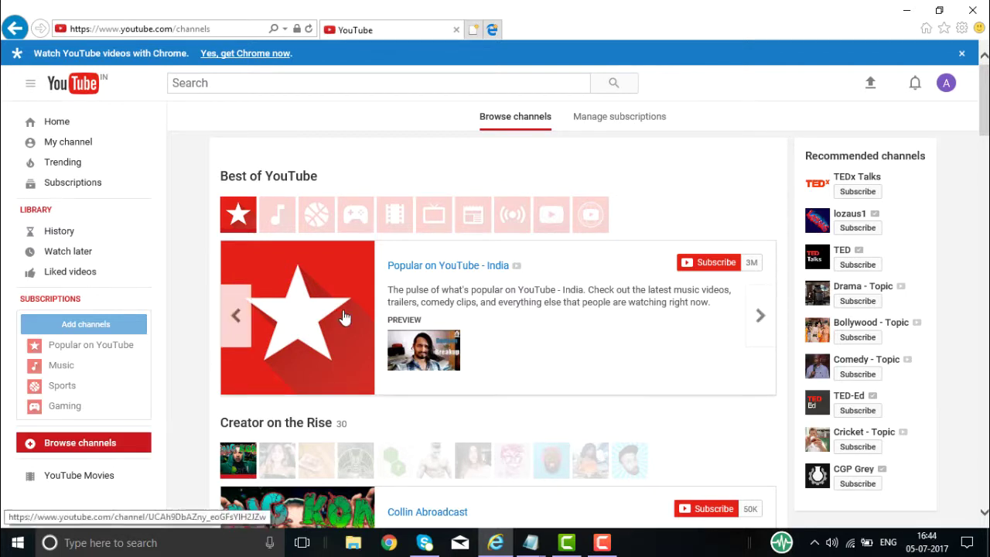
scroll(197, 341, "down", 8)
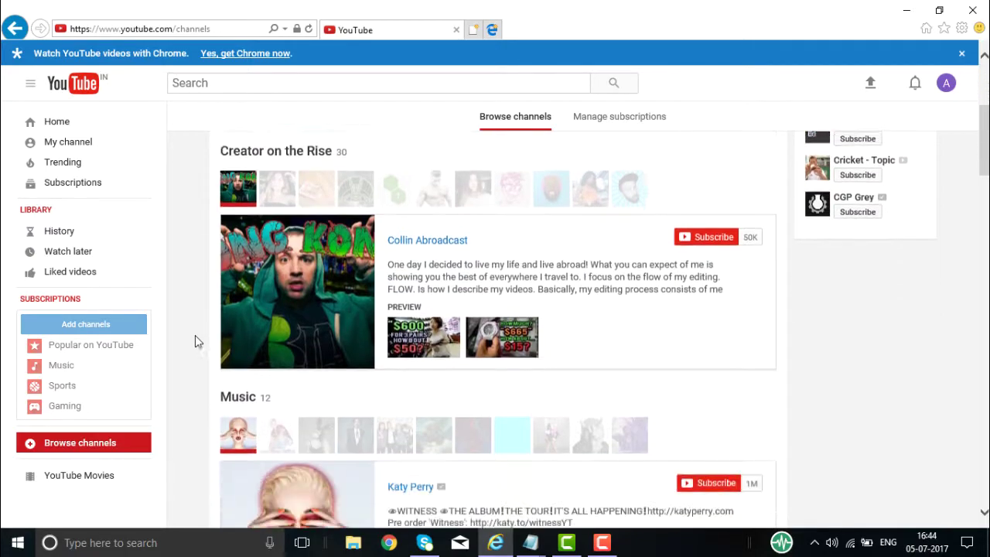
scroll(197, 341, "down", 8)
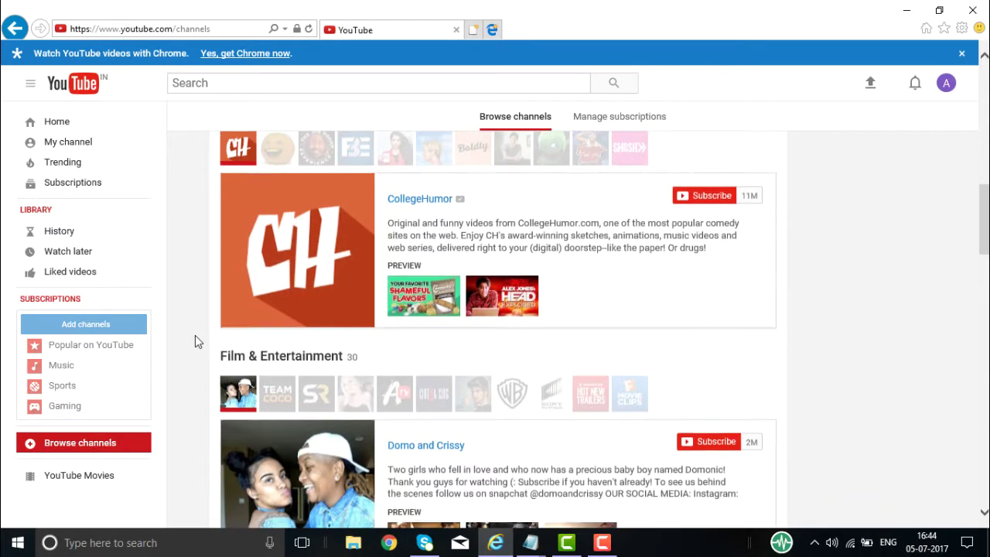
scroll(195, 341, "down", 8)
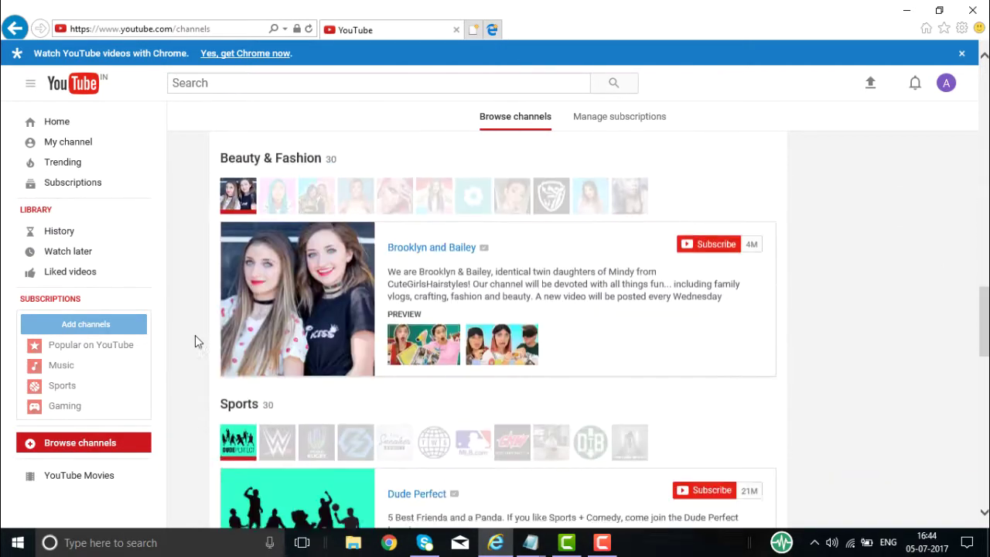
scroll(195, 335, "up", 2)
scroll(195, 335, "down", 4)
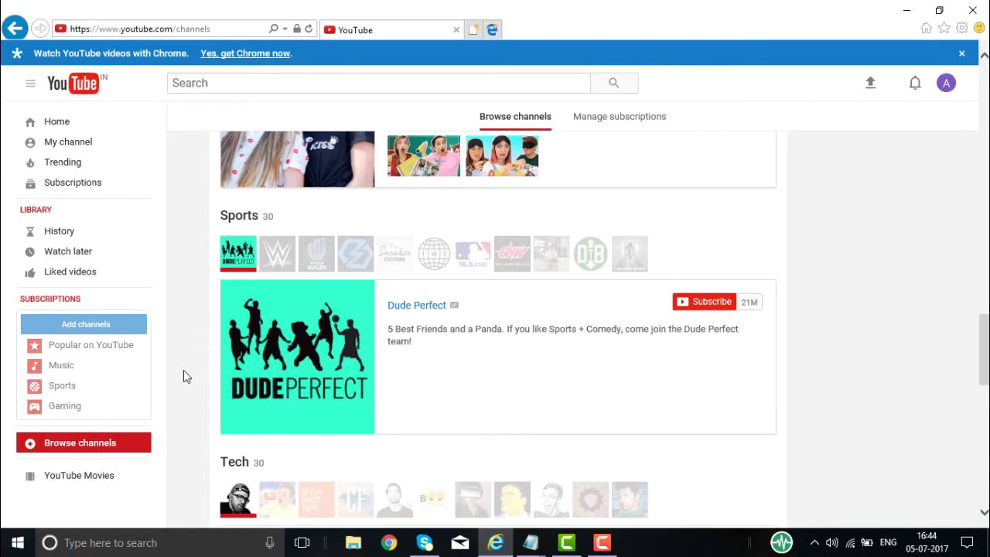
Step: Open the YouTube Movies channel and look through its top-selling and regional-language movies
left_click(95, 479)
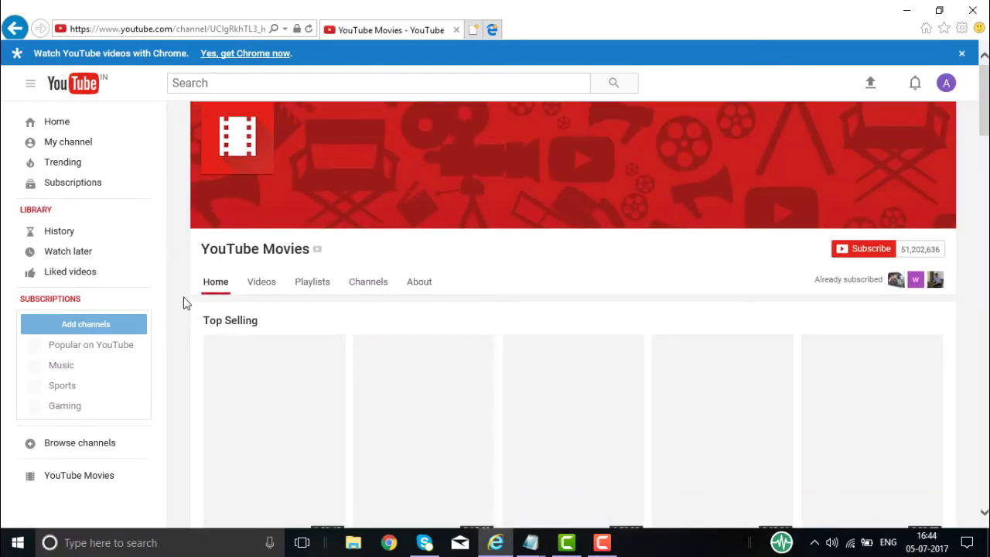
scroll(183, 302, "down", 7)
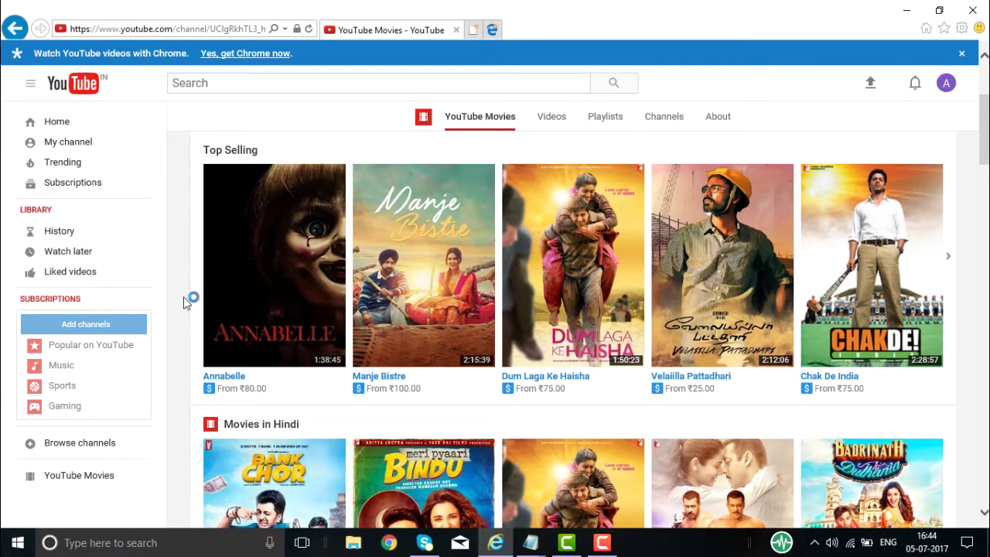
scroll(184, 303, "down", 10)
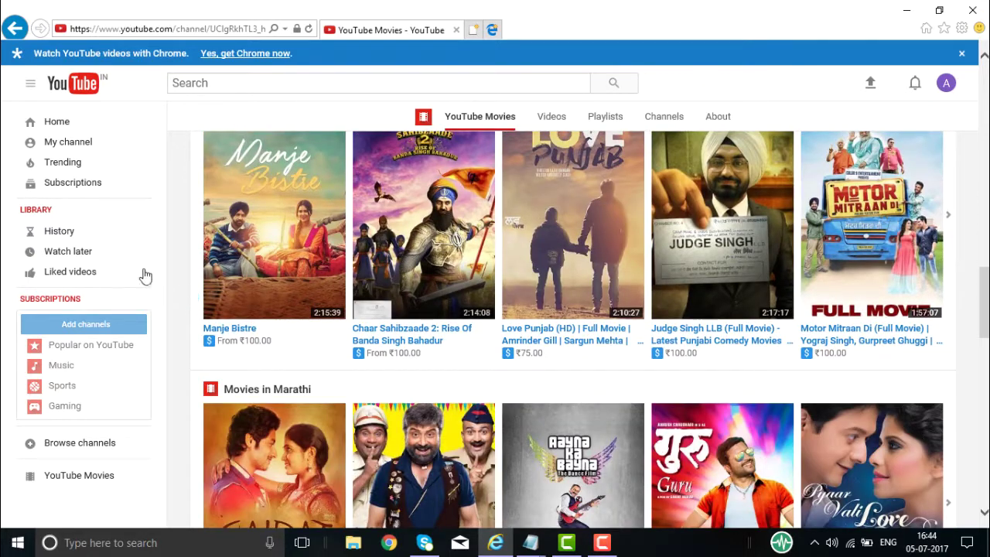
Step: Open the Watch later playlist in the library and view its contents
left_click(89, 257)
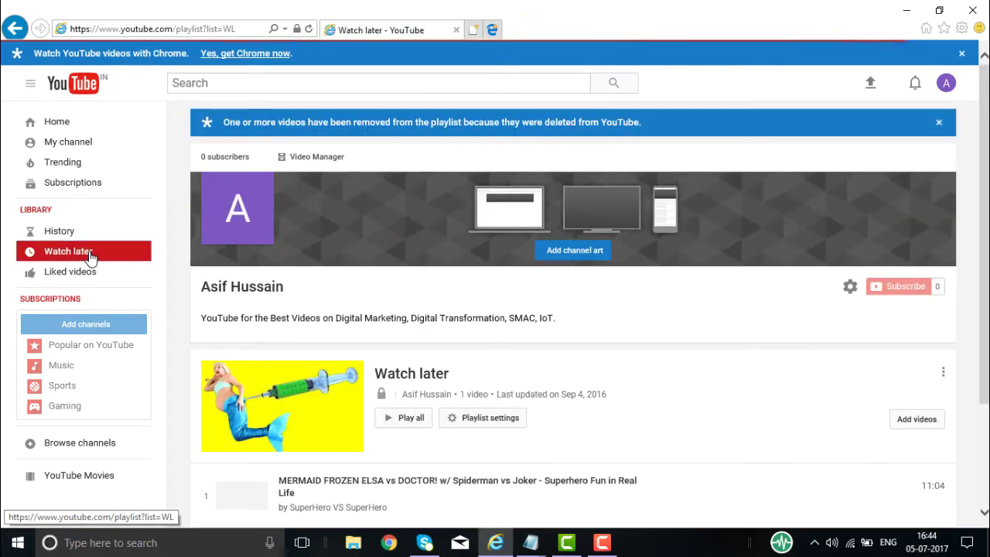
scroll(185, 293, "down", 3)
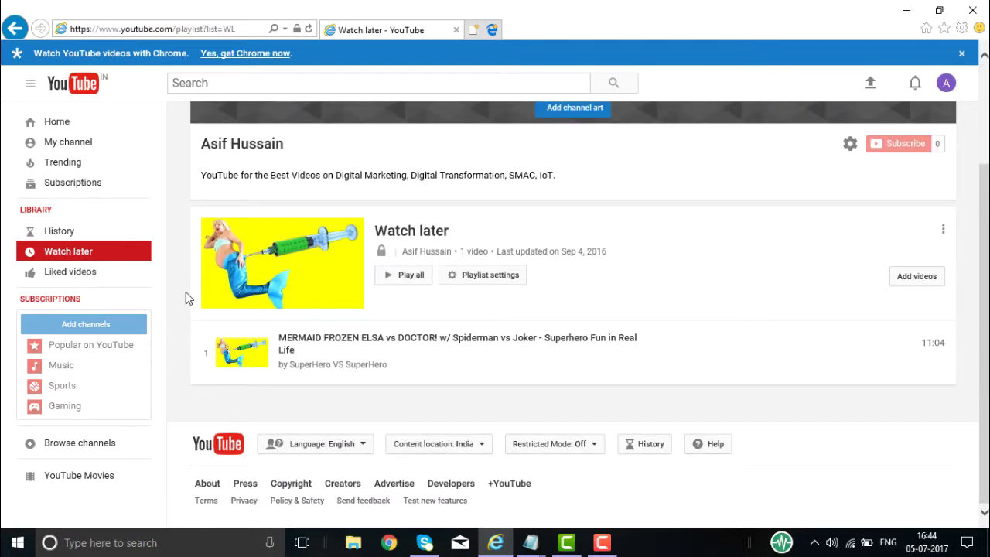
scroll(185, 292, "up", 3)
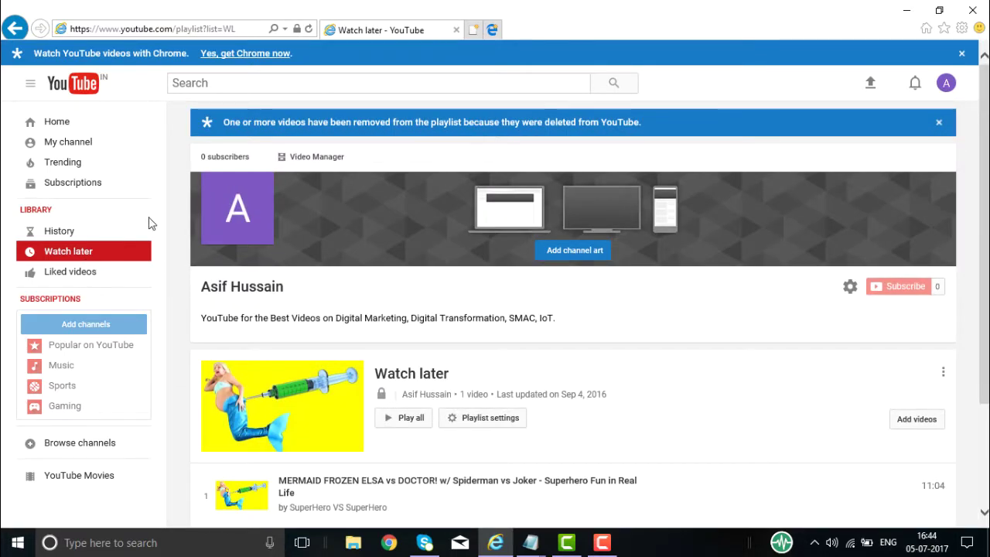
Step: Open the Trending page, dismiss the Chrome promotion banner, and look through the trending videos
left_click(69, 163)
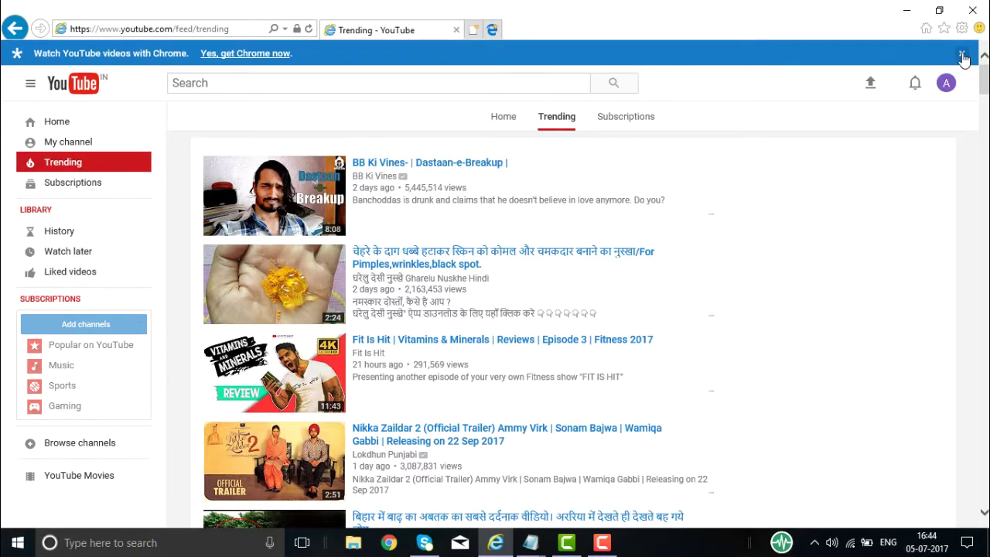
left_click(962, 56)
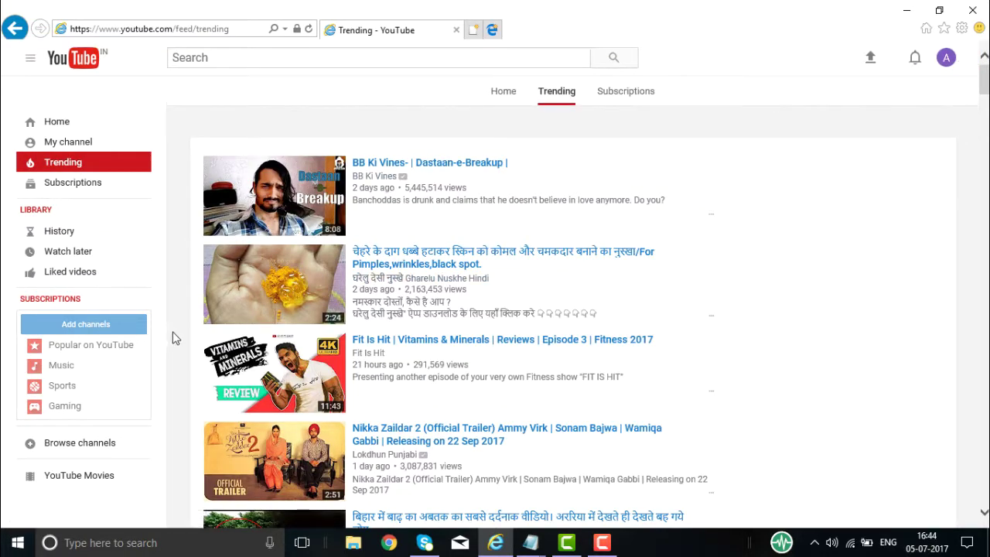
scroll(174, 338, "down", 5)
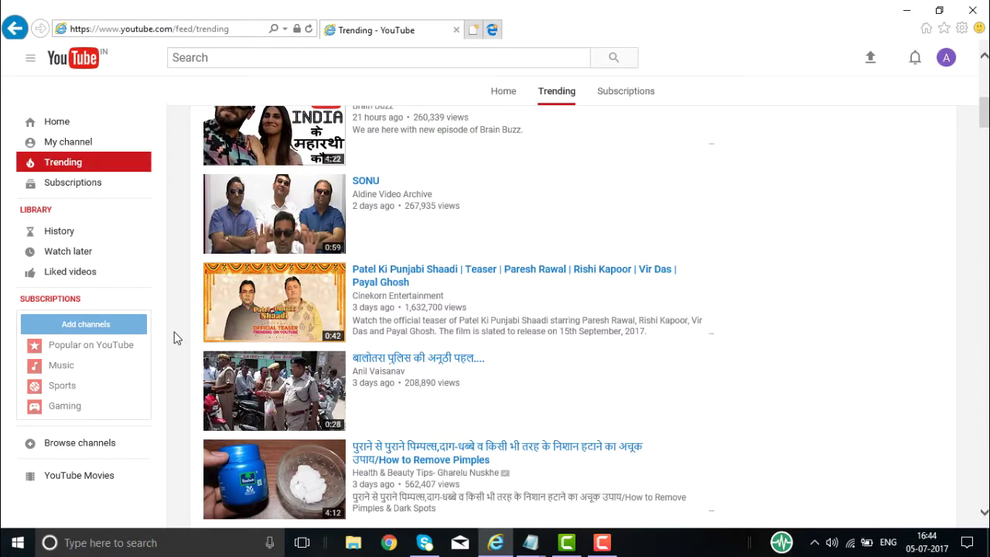
scroll(177, 339, "up", 3)
scroll(174, 338, "up", 3)
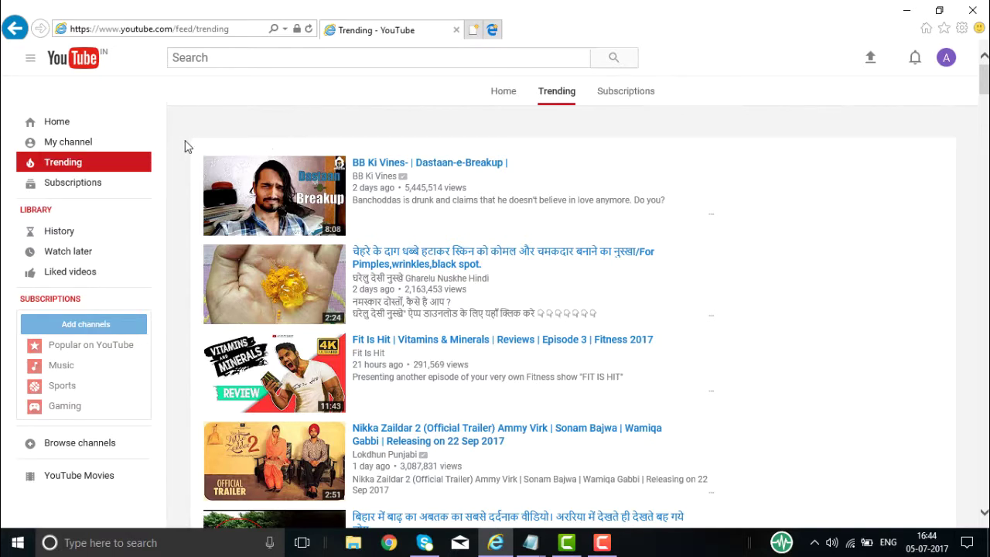
Step: View the video upload page, dismiss its Chrome promotion banner, and return to the YouTube home page
left_click(871, 61)
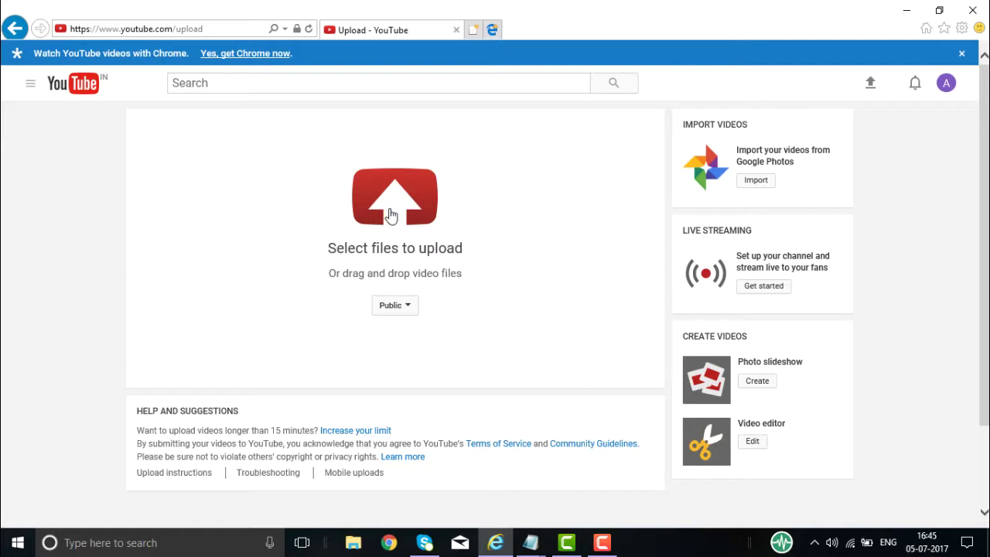
left_click(961, 54)
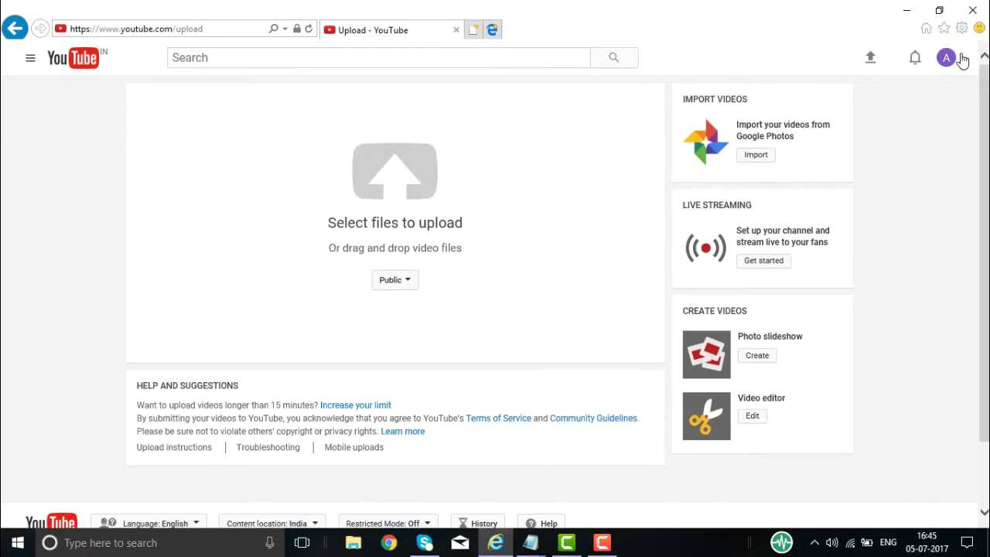
left_click(82, 60)
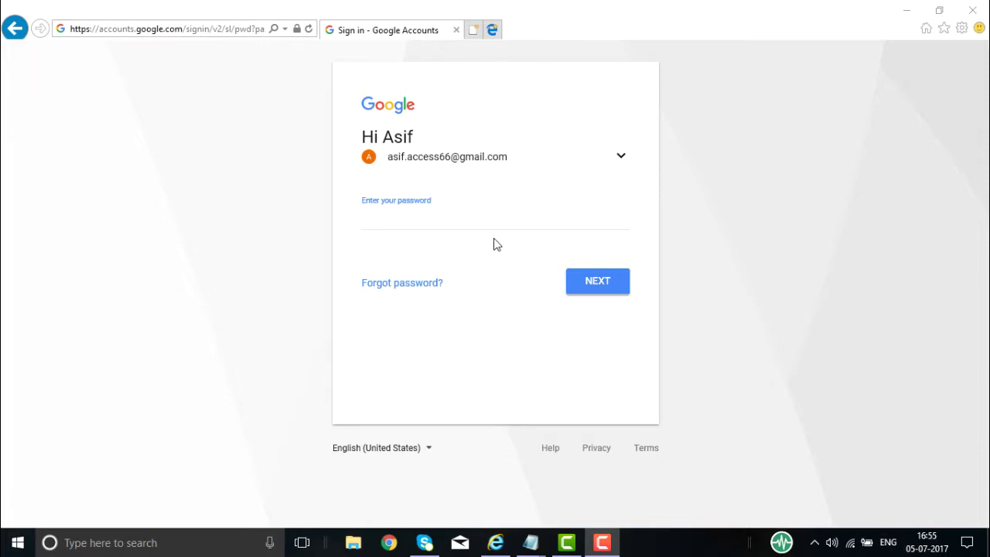
Step: Sign in to the Google account by entering the account password, and look over the My Account page
left_click(397, 219)
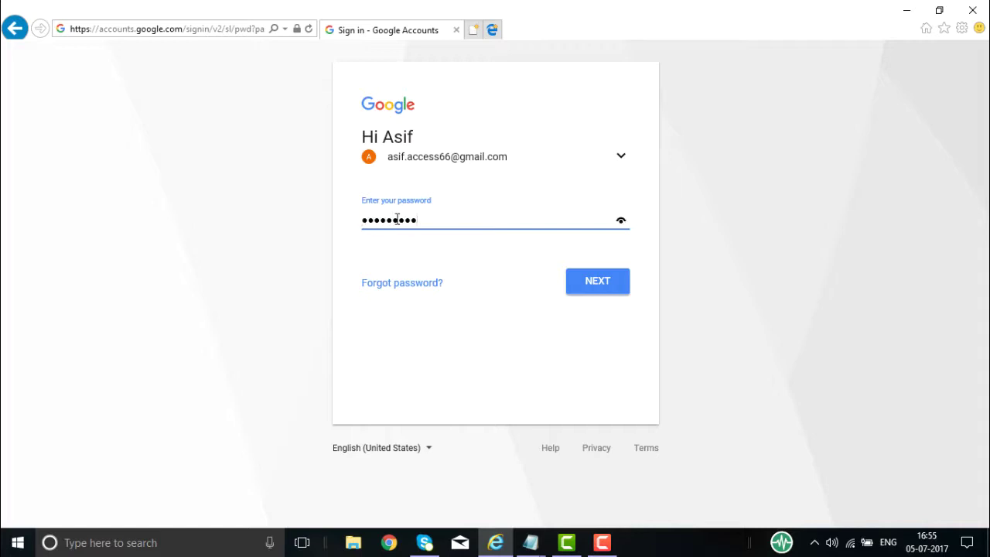
left_click(621, 290)
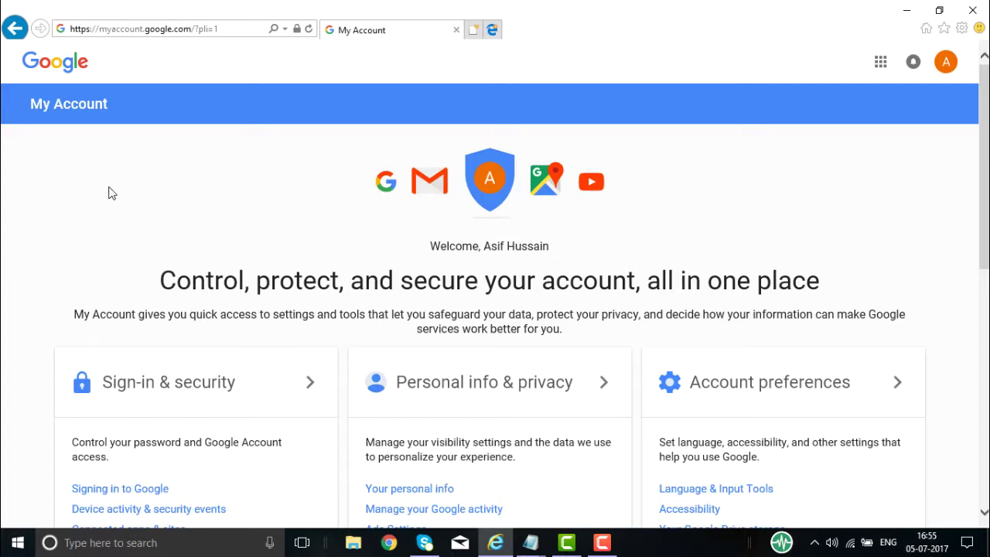
scroll(109, 193, "down", 5)
scroll(107, 194, "up", 3)
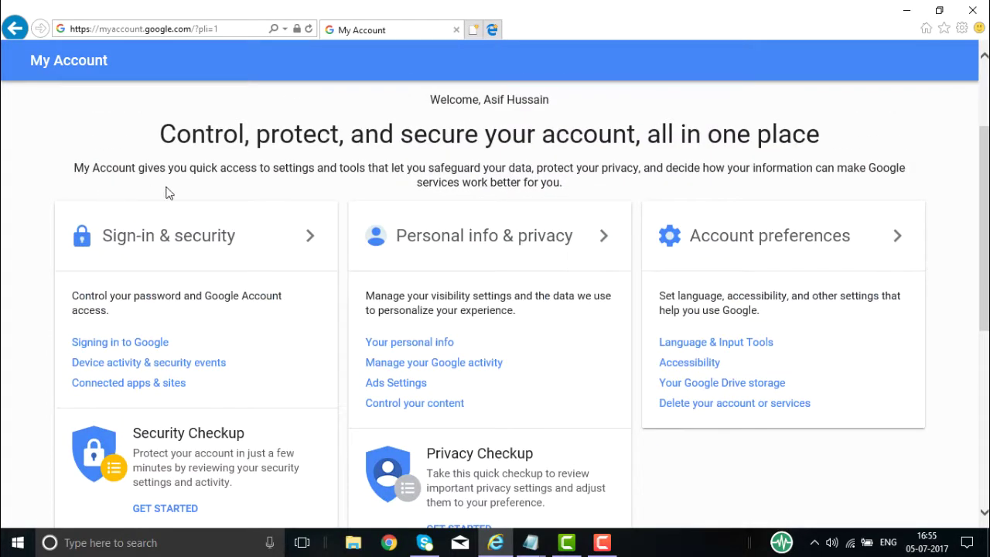
scroll(775, 199, "up", 2)
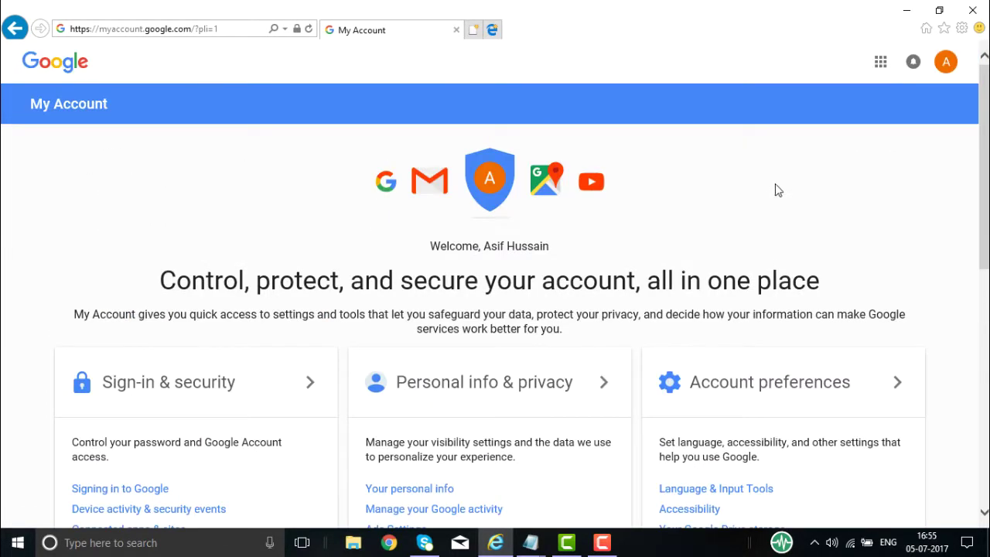
Step: Switch from the Google account page to YouTube through the Google apps and dismiss the Chrome promotion banner
left_click(880, 63)
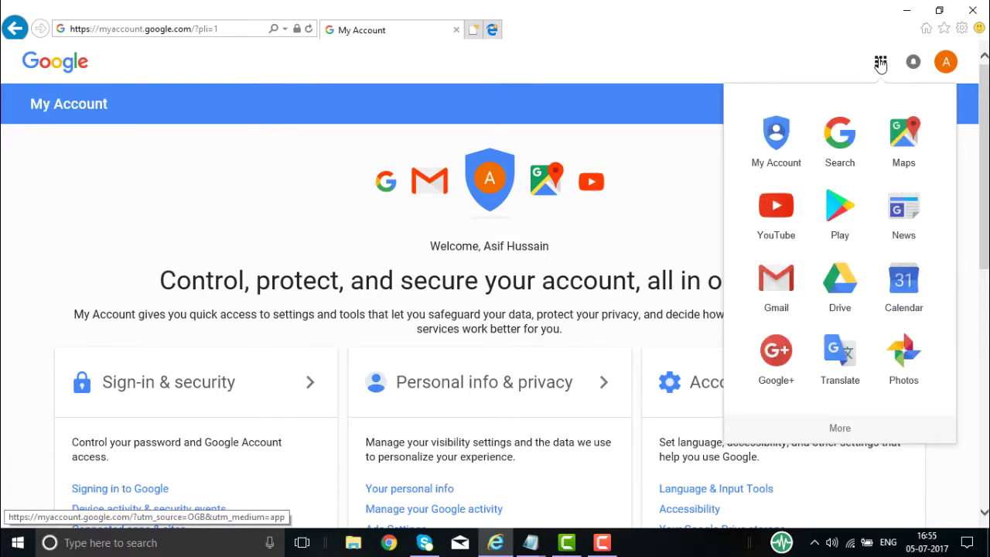
left_click(777, 210)
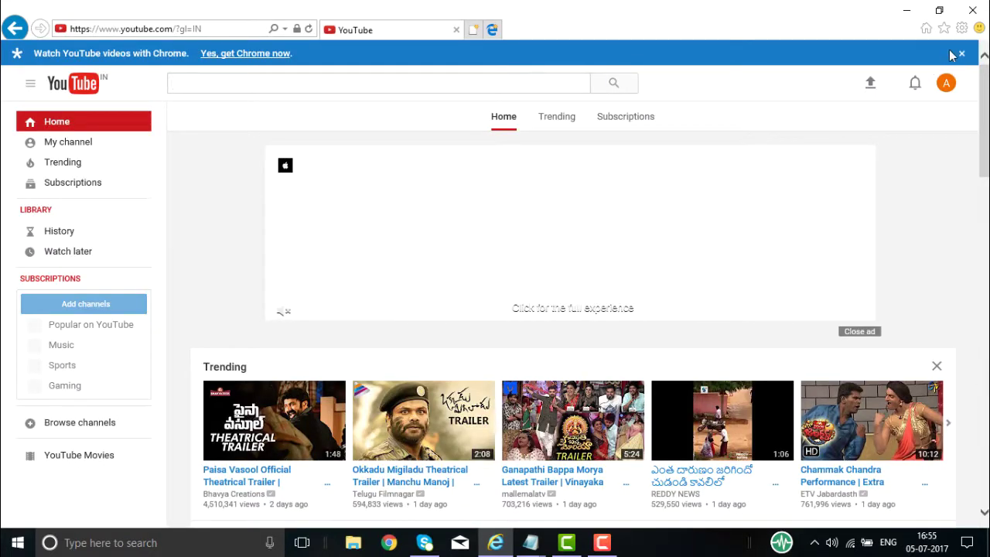
left_click(961, 53)
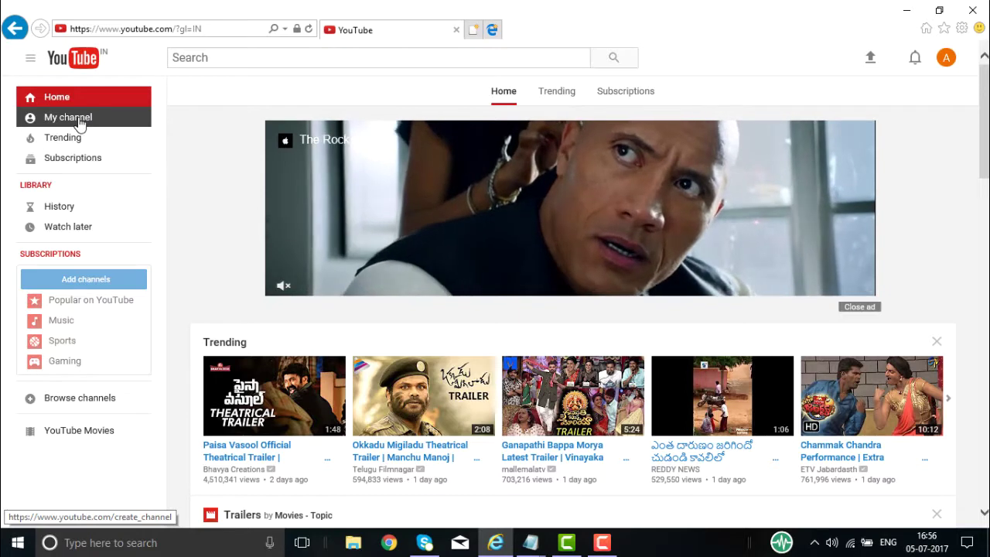
Step: Create a YouTube channel for the signed-in account from My channel, keeping the prefilled first and last name
left_click(80, 124)
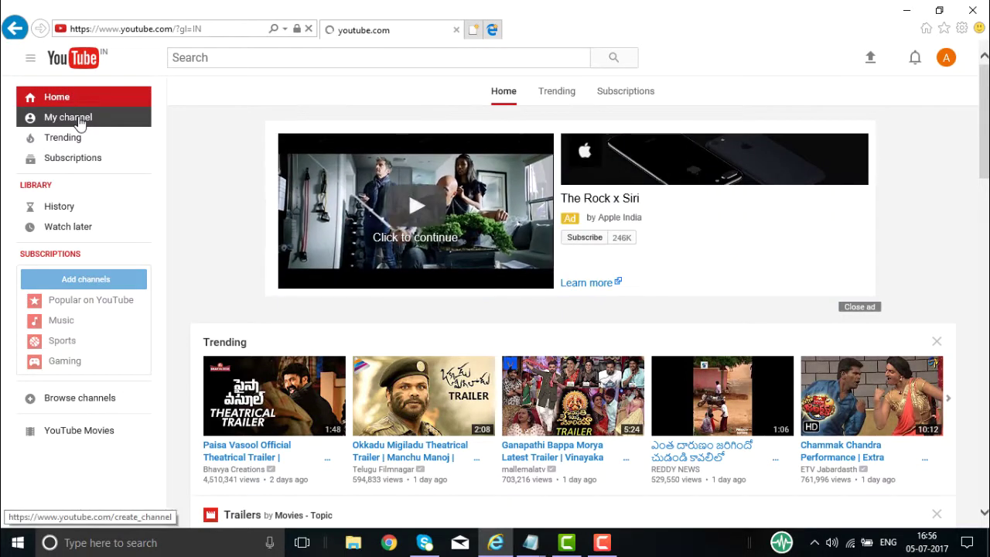
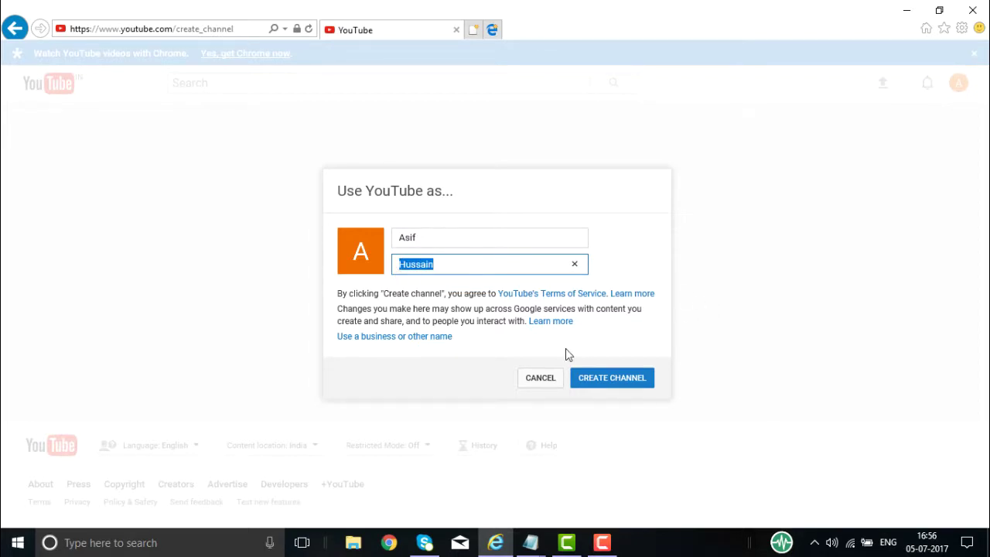
left_click(613, 377)
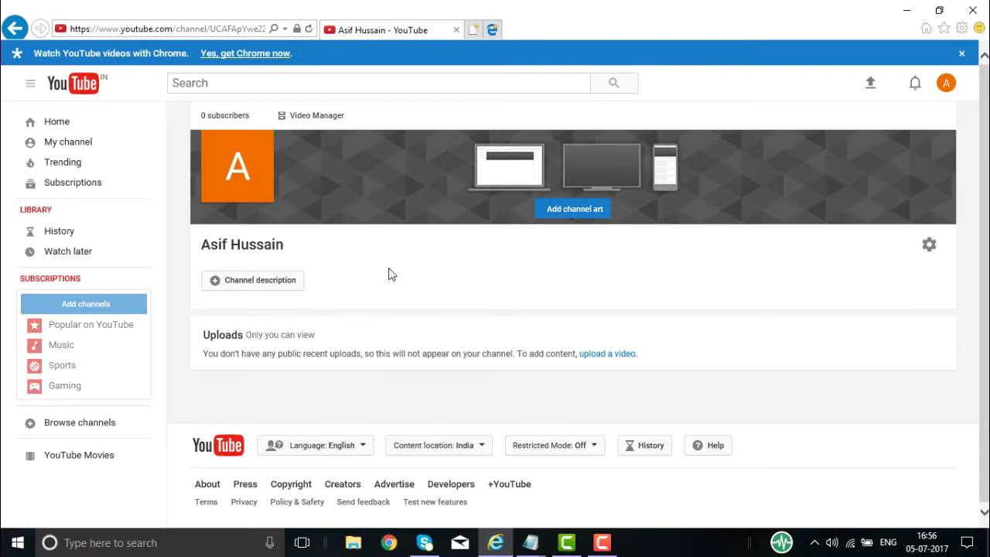
Step: Start the channel description with "This YouTube Channels provides quality videos on Digital Marketing, SEO, SEM, Social Media Marketing"
left_click(242, 288)
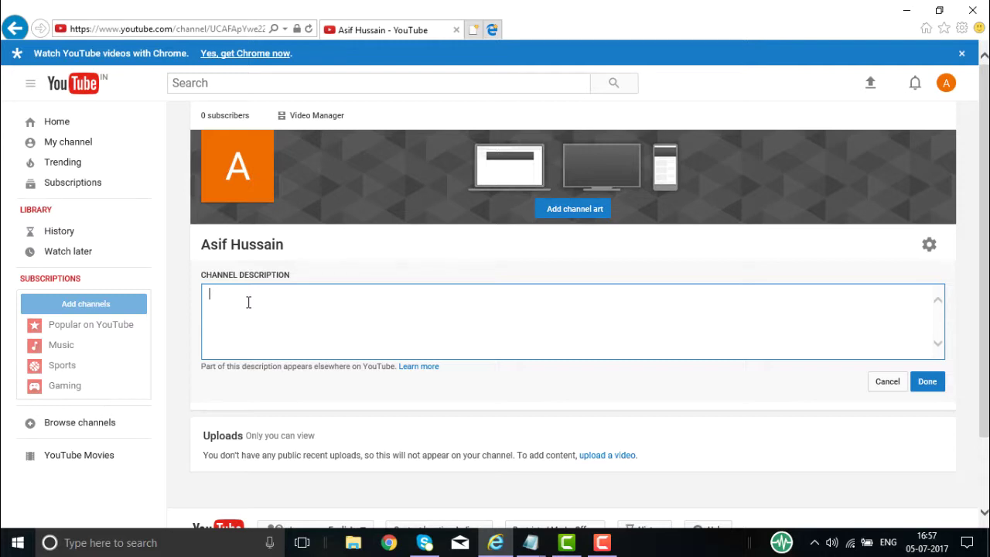
type("This YouTube Channels provid")
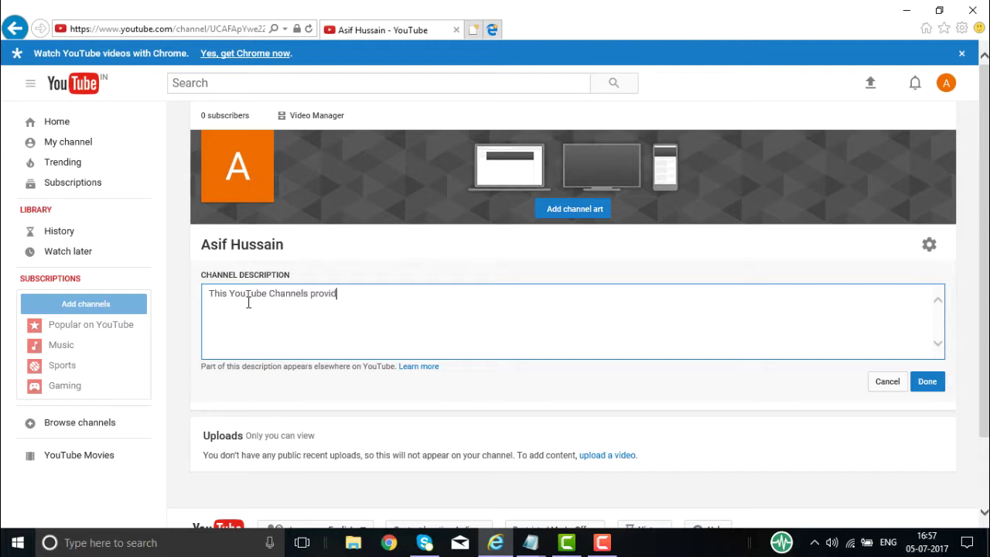
type("es quality vido")
key("BackSpace")
type("eos")
key("BackSpace")
key("BackSpace")
type("os on Digital ")
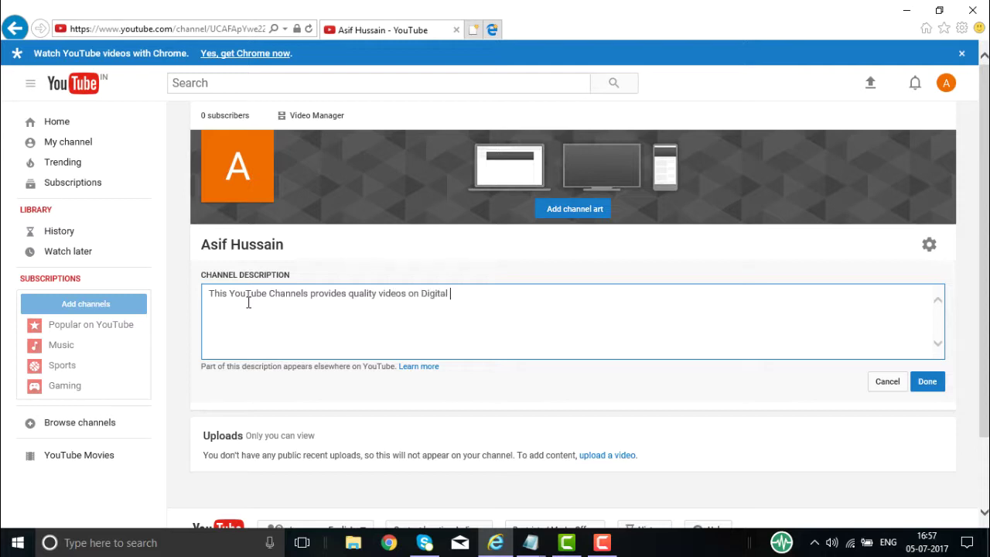
type("Marketing, SEO, SEM, ")
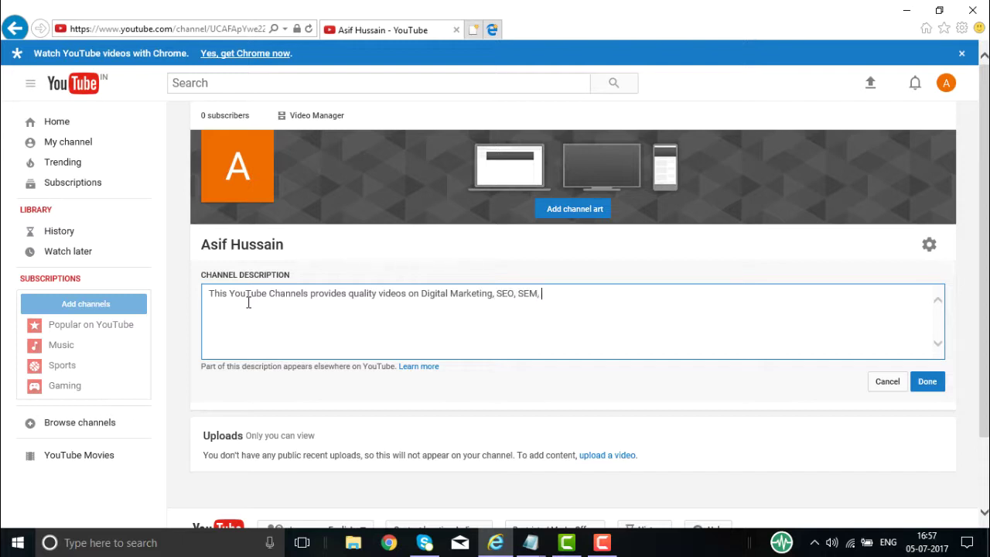
type("Social Media Marketing")
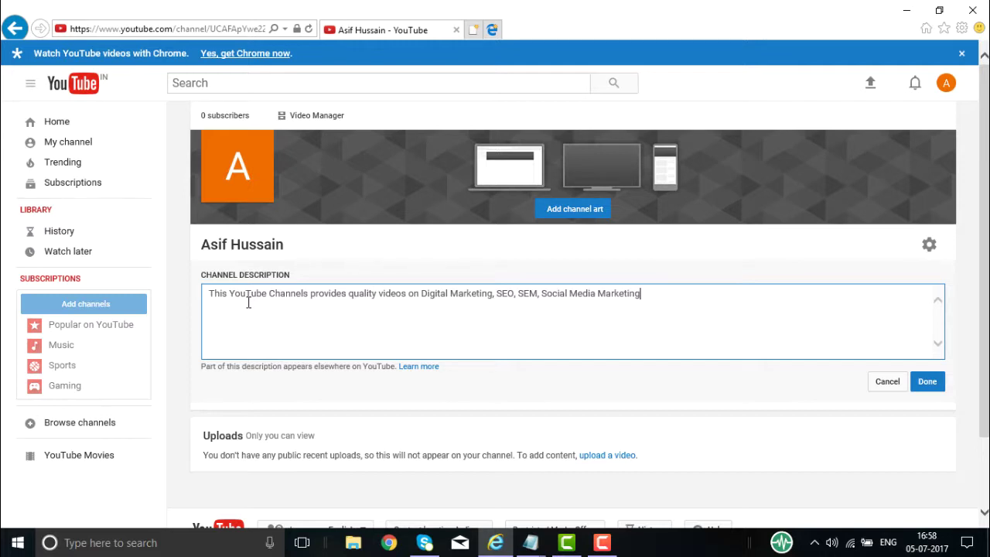
Step: Complete the channel description with ", Content Marketing, Viral Marketing. Online Reputation Management." and save it
type(", ")
type("Content Marketing, ")
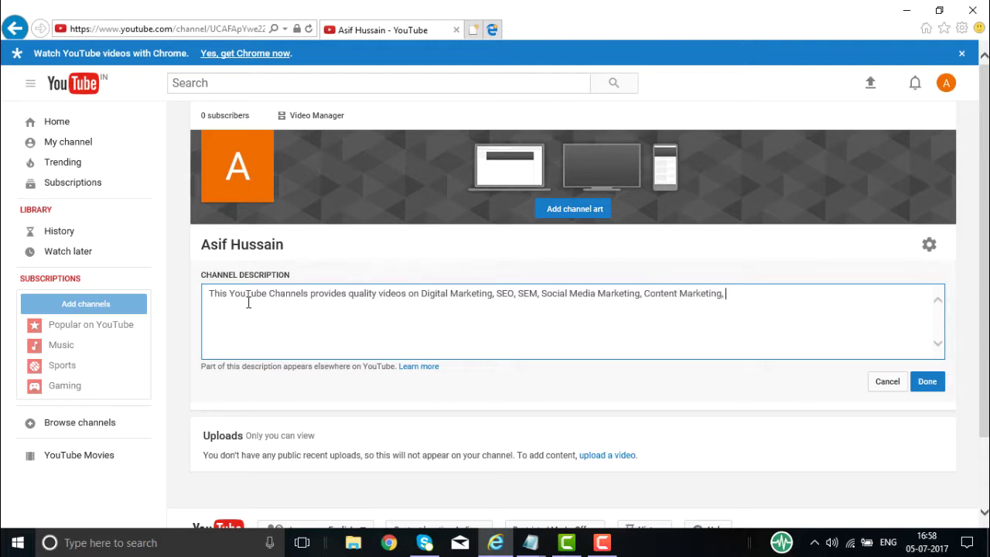
type("Viral Marketing. Online Rep")
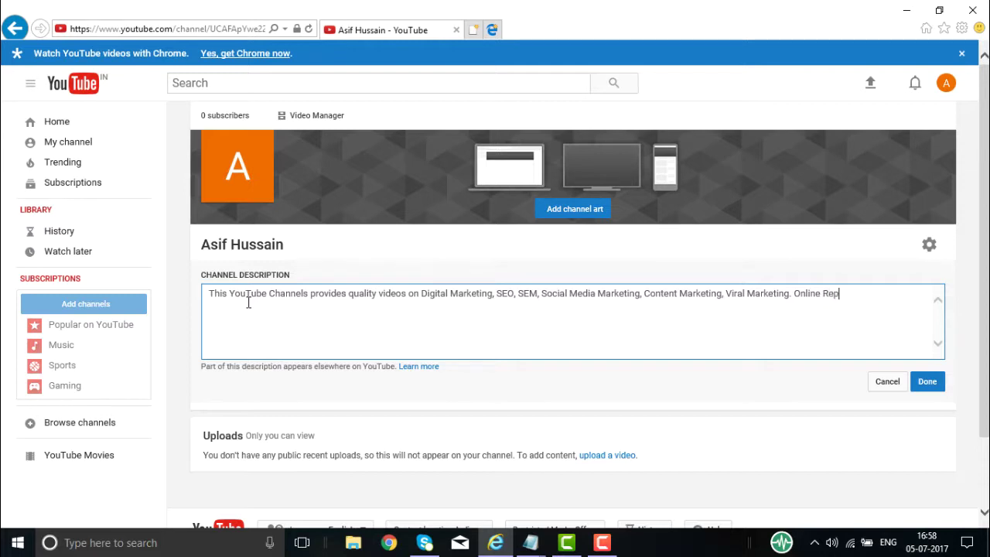
type("utation Managem")
key("BackSpace")
key("BackSpace")
key("BackSpace")
type("ent")
key("BackSpace")
type("ment")
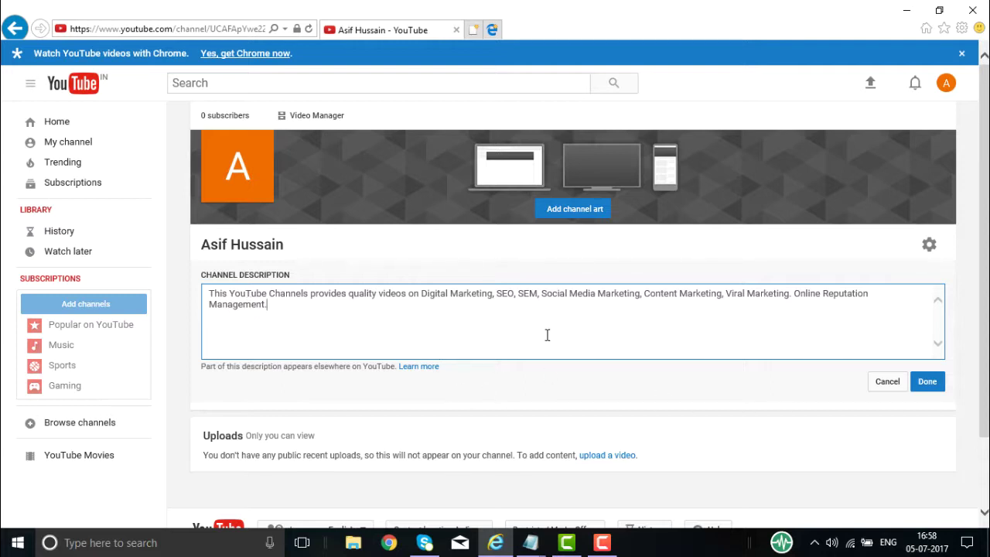
left_click(928, 382)
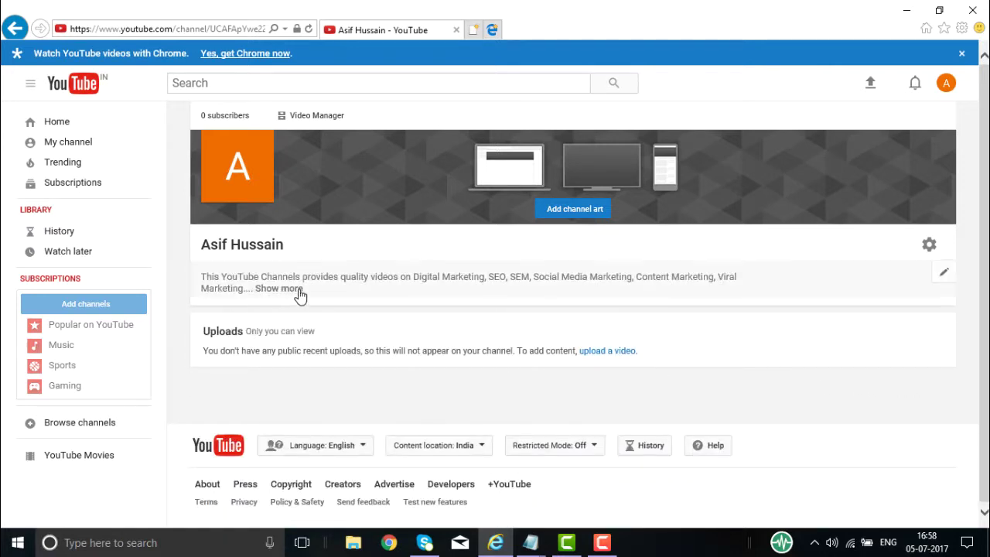
Step: Expand the saved channel description and highlight its full text for review
left_click(295, 289)
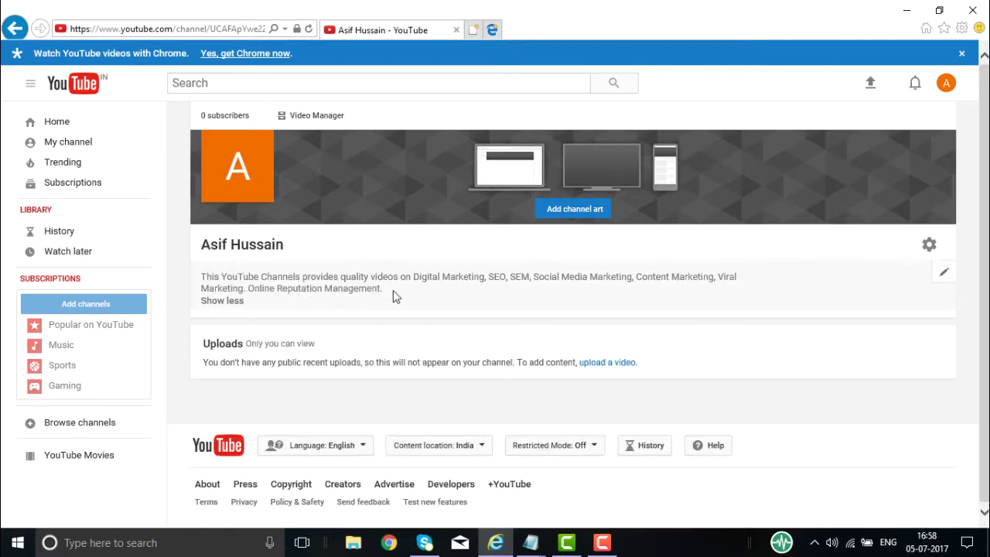
left_click_drag(386, 291, 209, 286)
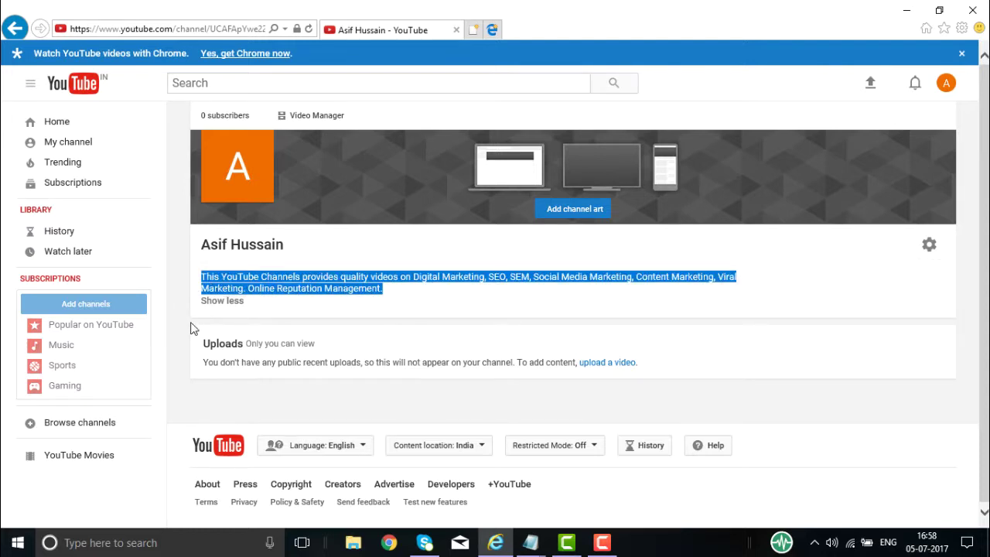
Step: Open the channel's Video Manager and dismiss the Chrome promotion banner
left_click(303, 118)
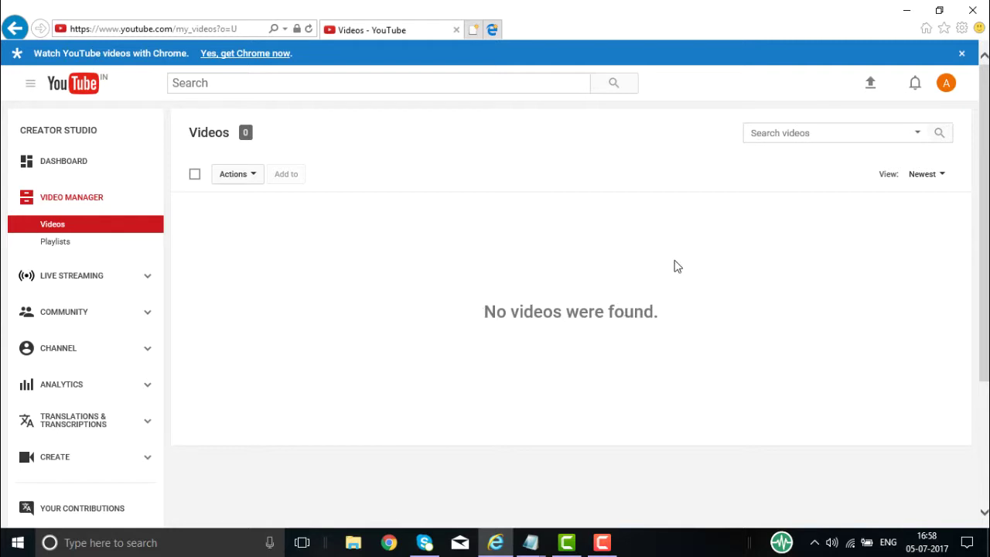
left_click(963, 53)
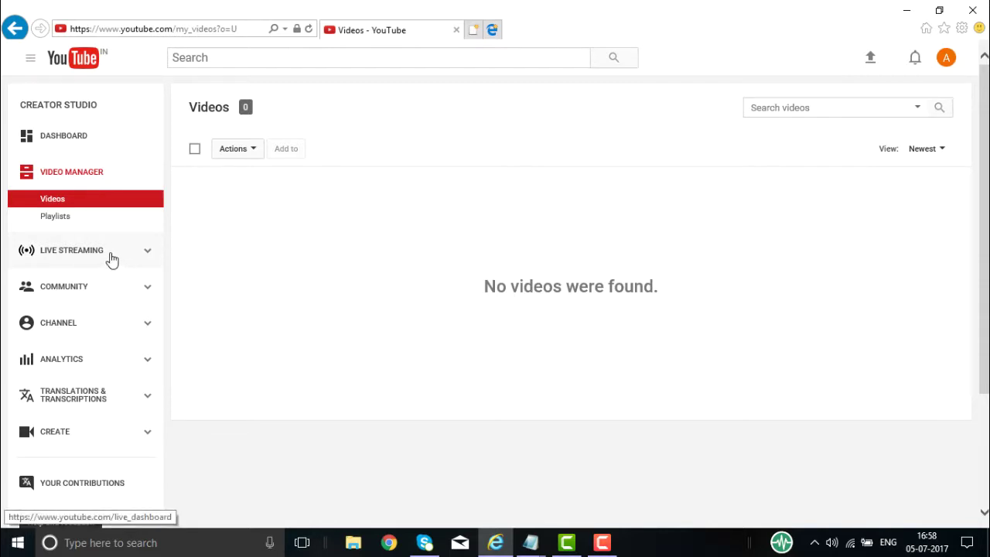
Step: Open the channel's Analytics overview and look through its list of reports
left_click(87, 364)
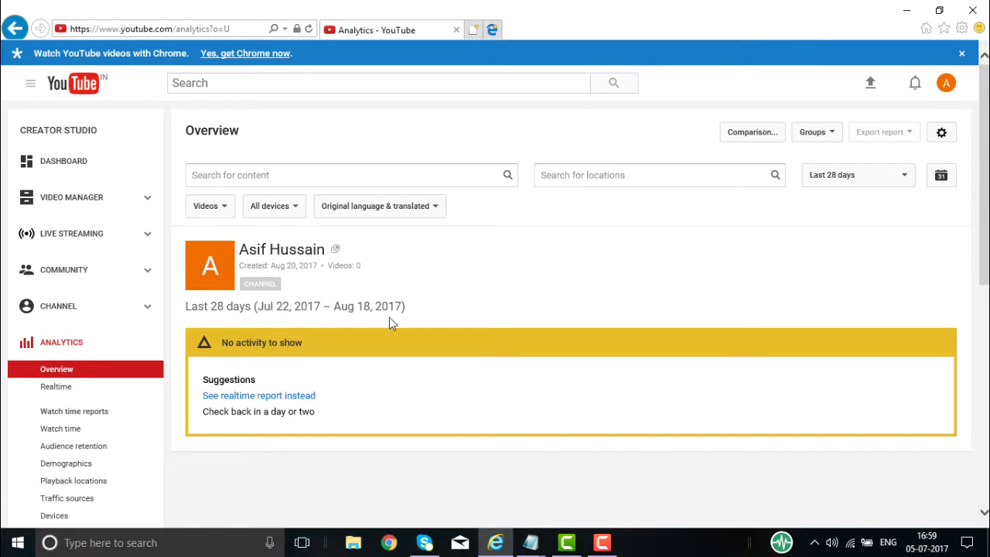
scroll(395, 325, "down", 3)
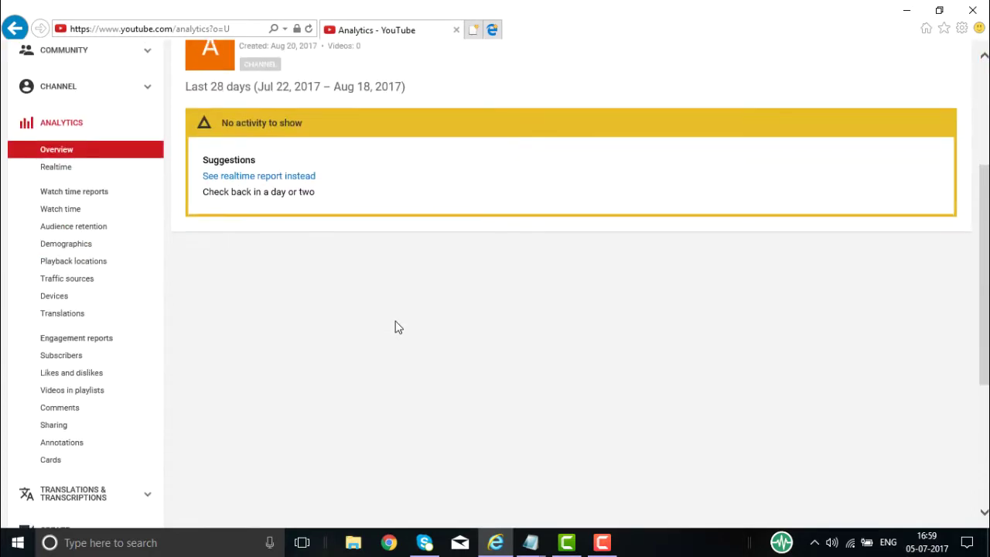
scroll(396, 327, "up", 3)
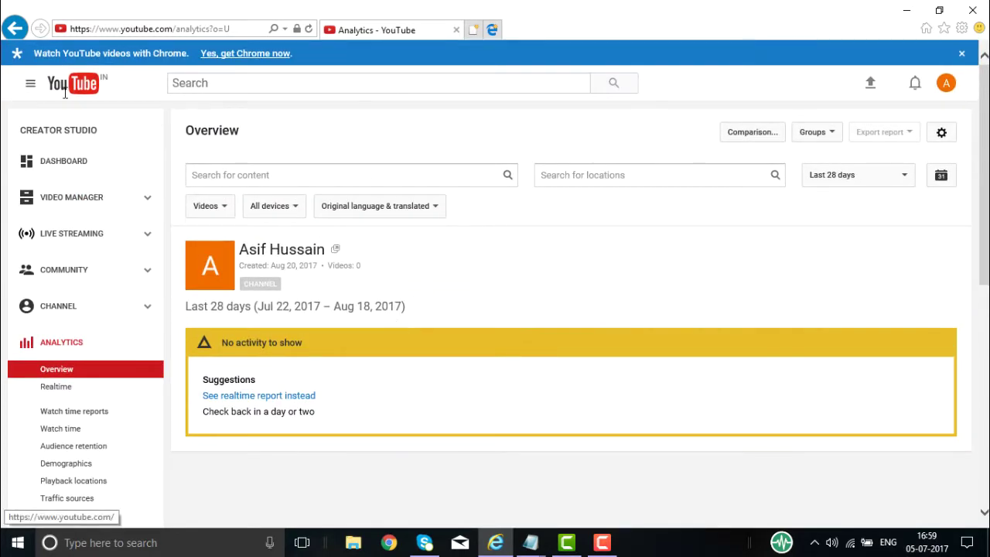
Step: Return to the Video Manager's Videos page and look through the Creator Studio sections
left_click(14, 29)
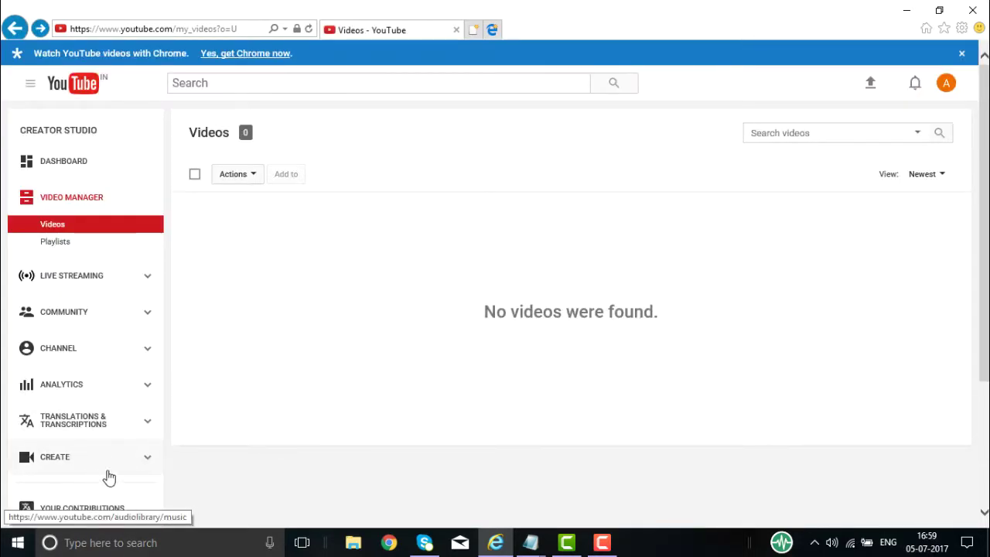
scroll(169, 452, "down", 3)
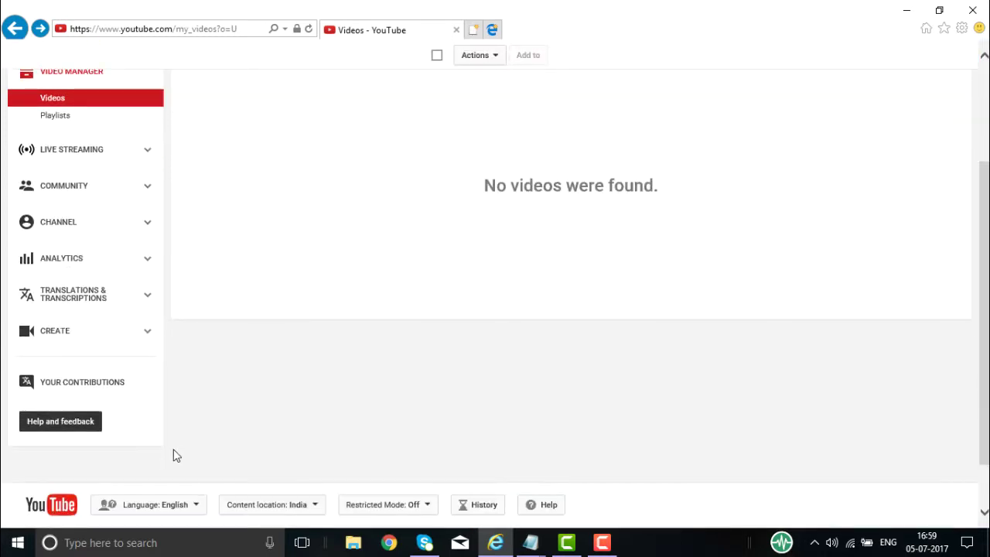
scroll(175, 452, "up", 2)
scroll(174, 454, "up", 1)
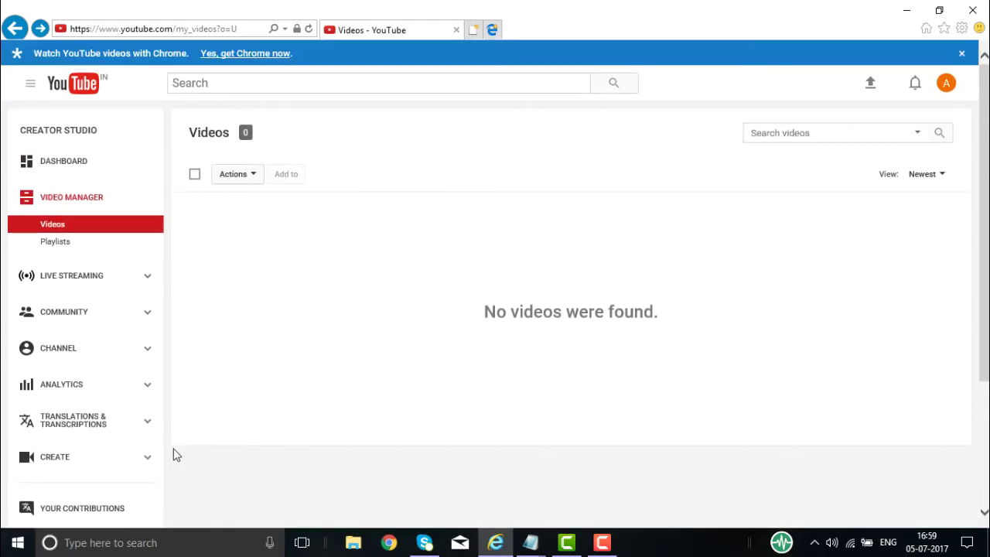
Step: View the video upload page, and go back through the Video Manager to the YouTube home page
left_click(872, 83)
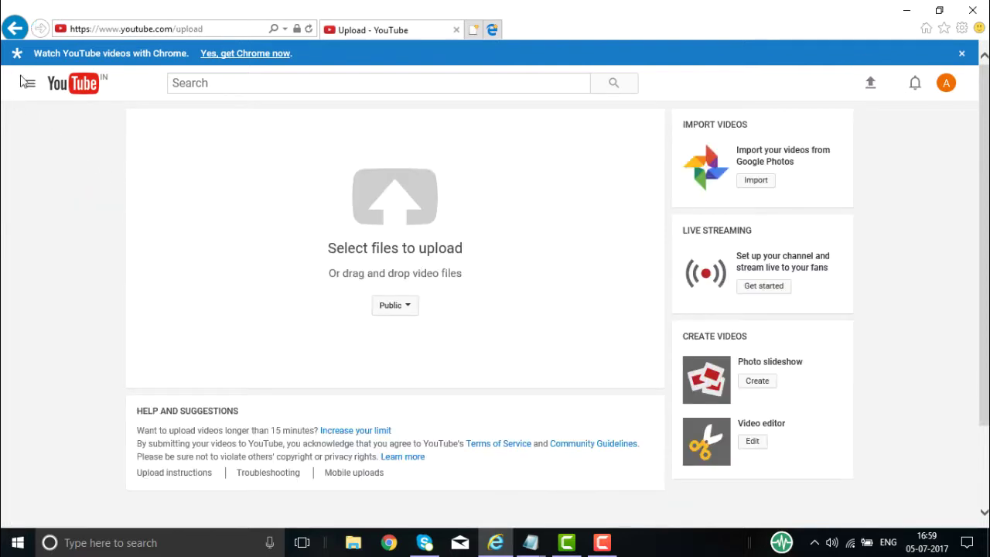
left_click(14, 27)
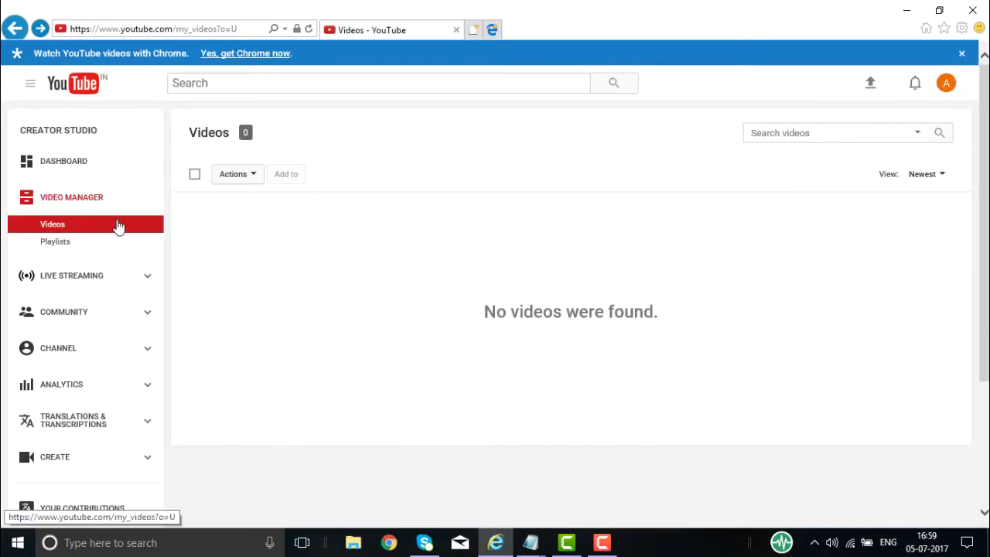
left_click(55, 89)
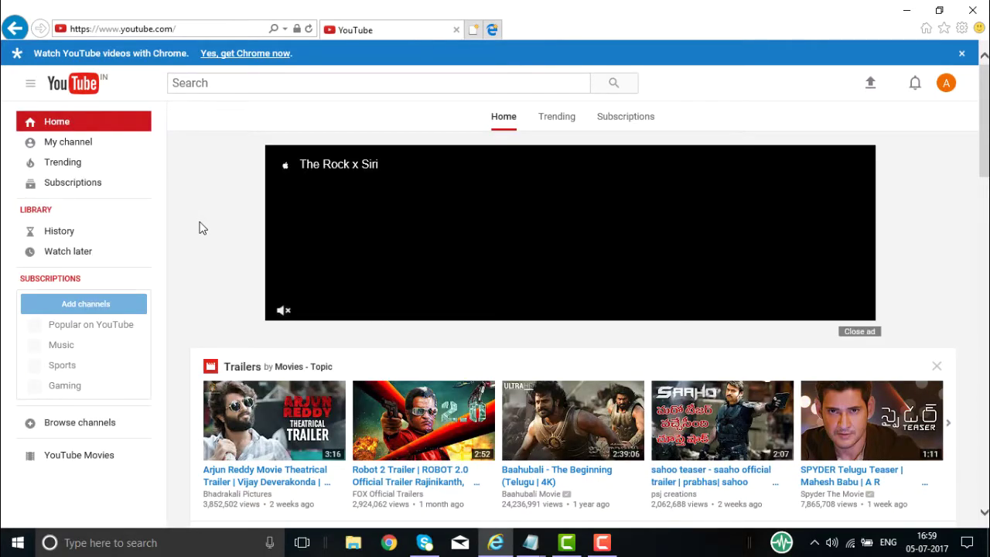
Step: Open My channel and view the channel art upload options, leaving them without choosing a photo
left_click(81, 145)
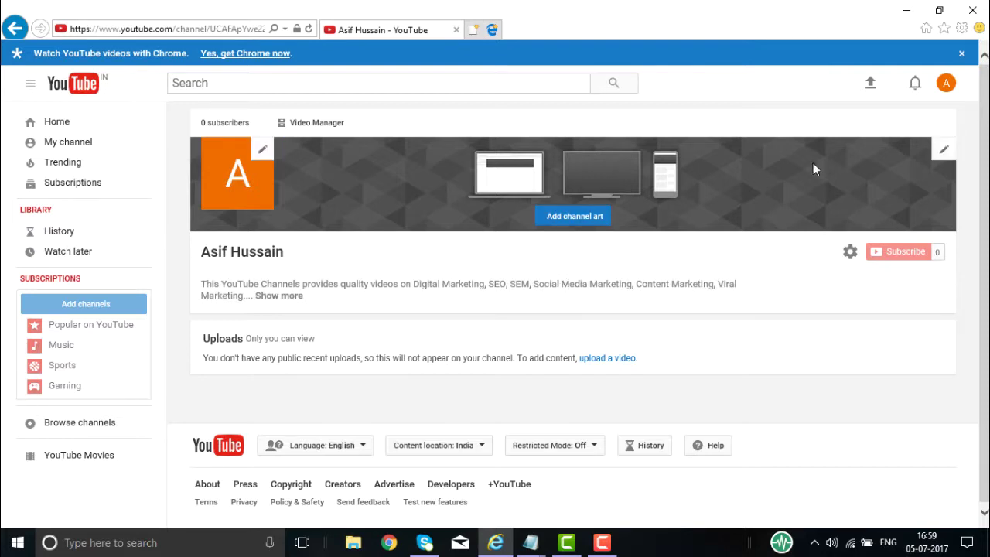
left_click(939, 153)
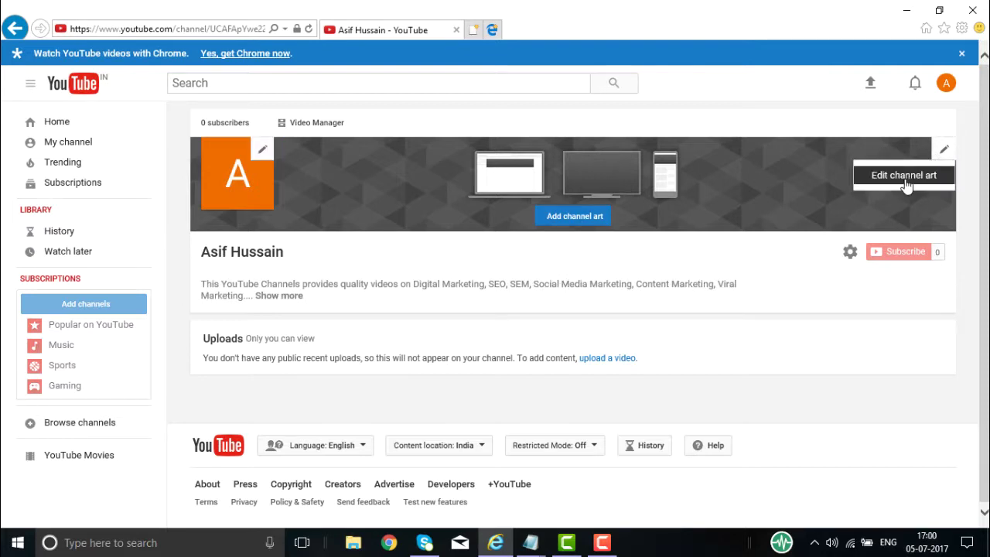
left_click(904, 187)
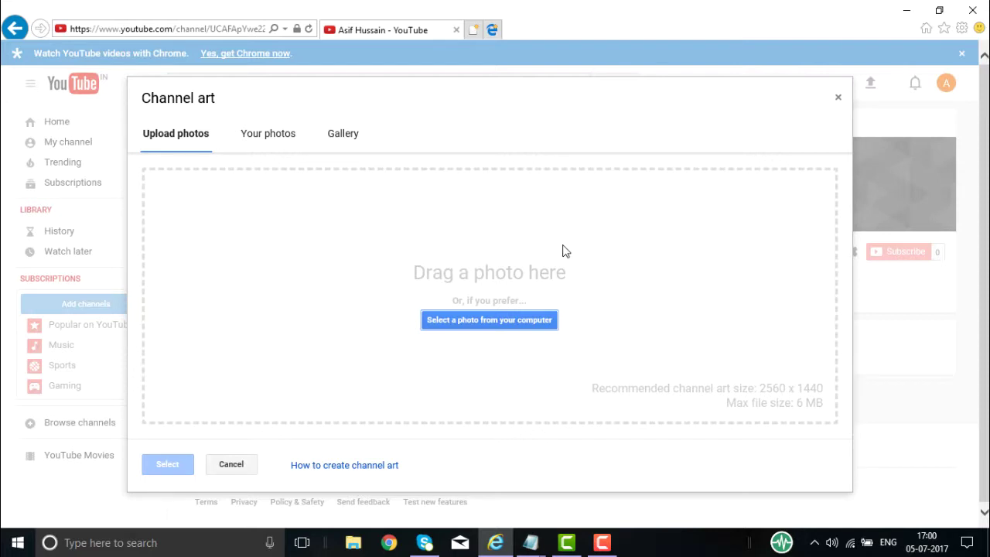
left_click(240, 466)
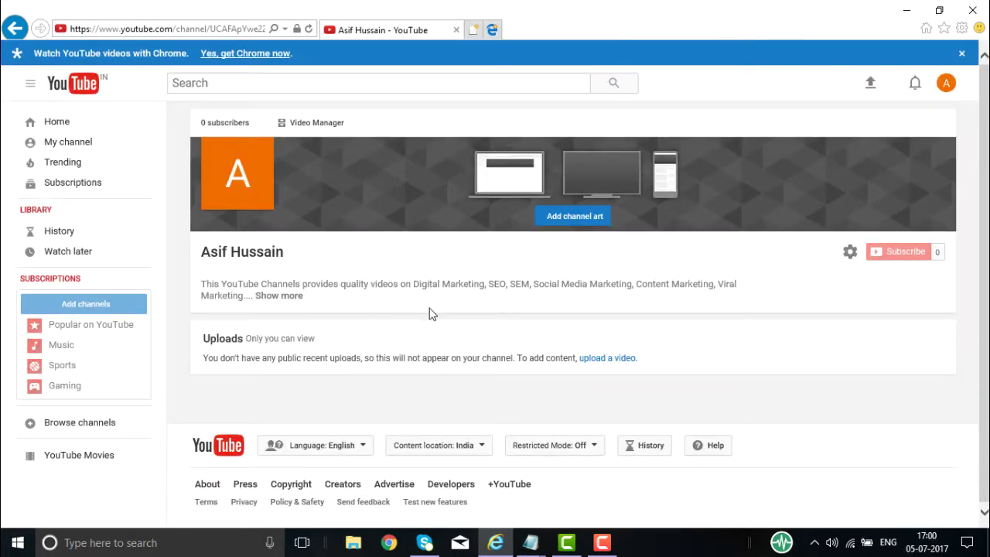